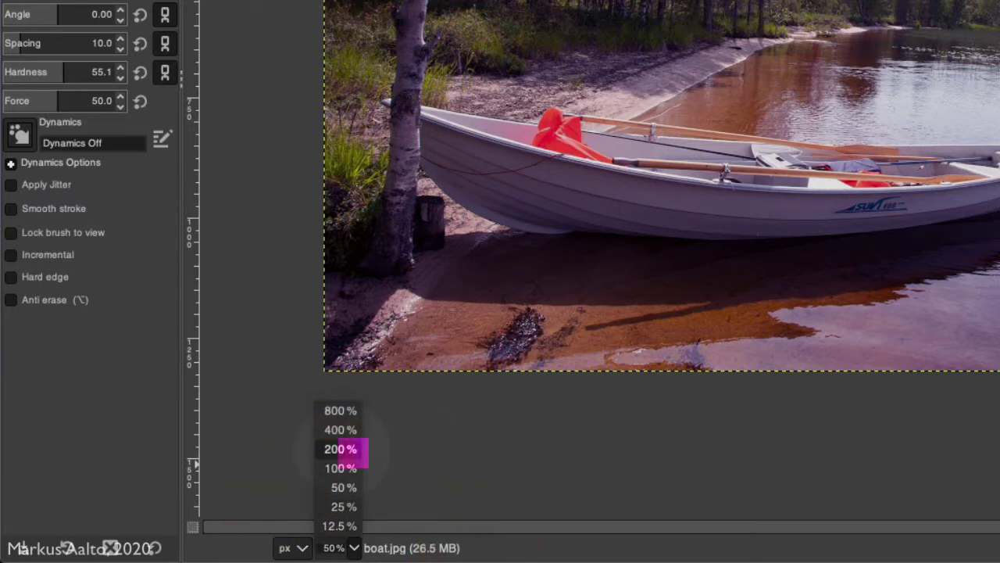
Zoom the boat photo to 200% and pan to the bow beside the birch trunk and stump
click(341, 448)
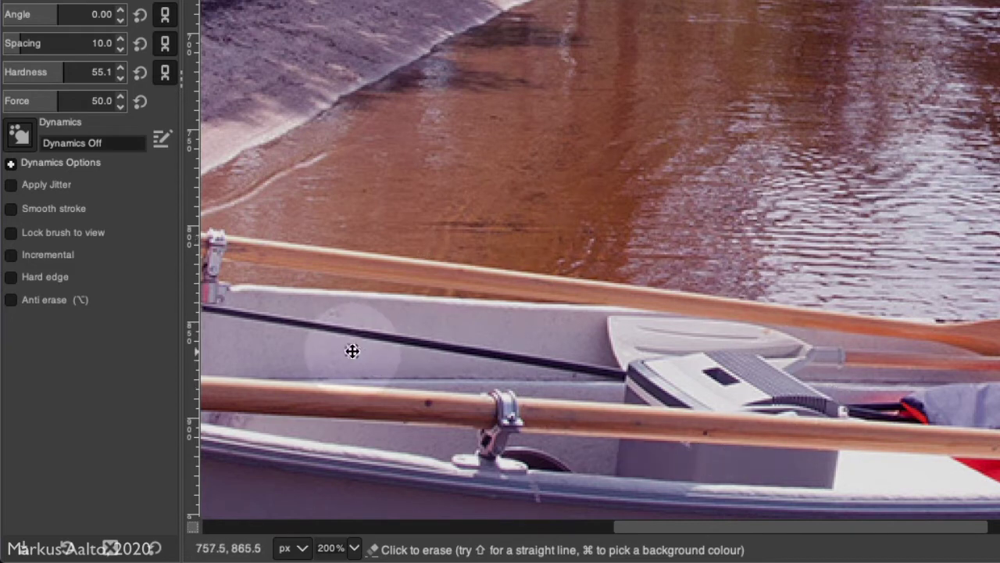
mouse_move(352, 351)
mouse_down()
mouse_move(475, 279)
mouse_move(726, 203)
mouse_move(999, 160)
mouse_up()
mouse_move(407, 196)
mouse_down()
mouse_move(398, 201)
mouse_move(529, 152)
mouse_move(935, 154)
mouse_move(956, 125)
mouse_up()
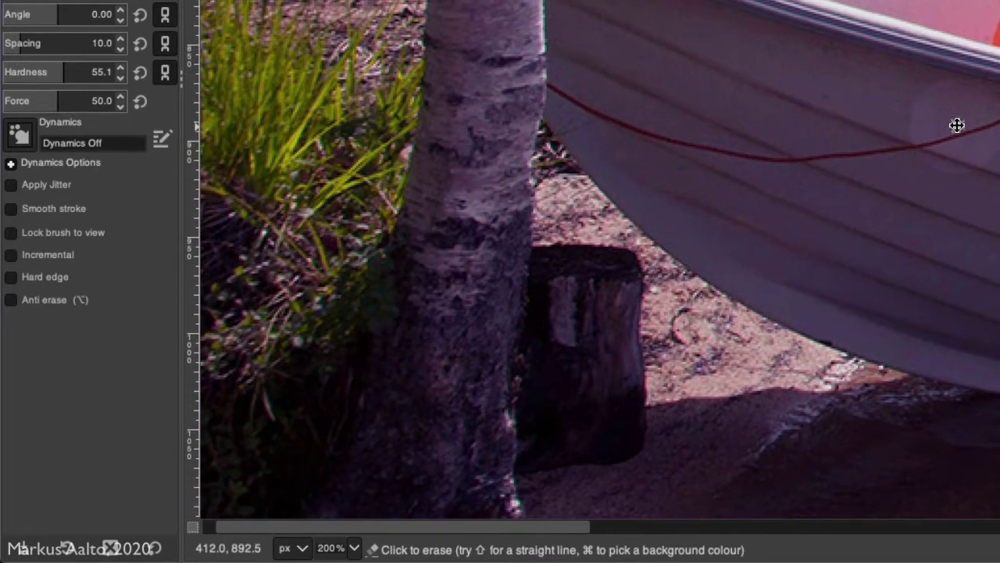
mouse_move(636, 123)
mouse_down()
mouse_move(759, 148)
mouse_move(757, 157)
mouse_move(745, 163)
mouse_move(589, 71)
mouse_move(815, 133)
mouse_move(709, 118)
mouse_move(701, 96)
mouse_move(719, 138)
mouse_move(696, 120)
mouse_move(708, 121)
mouse_move(685, 118)
mouse_up()
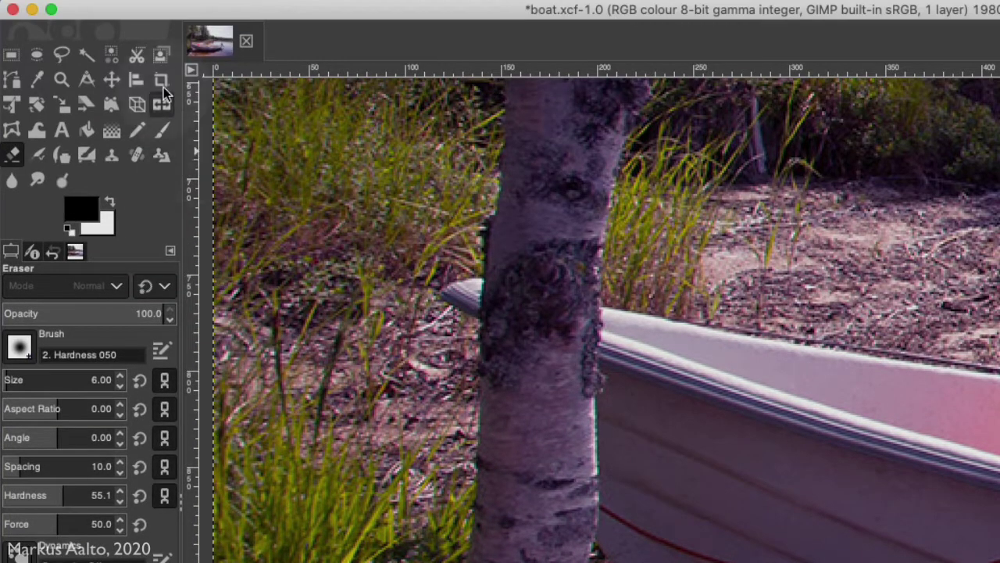
With Free Select, start the outline at the bow and trace across the birch trunk along the top edge
click(62, 56)
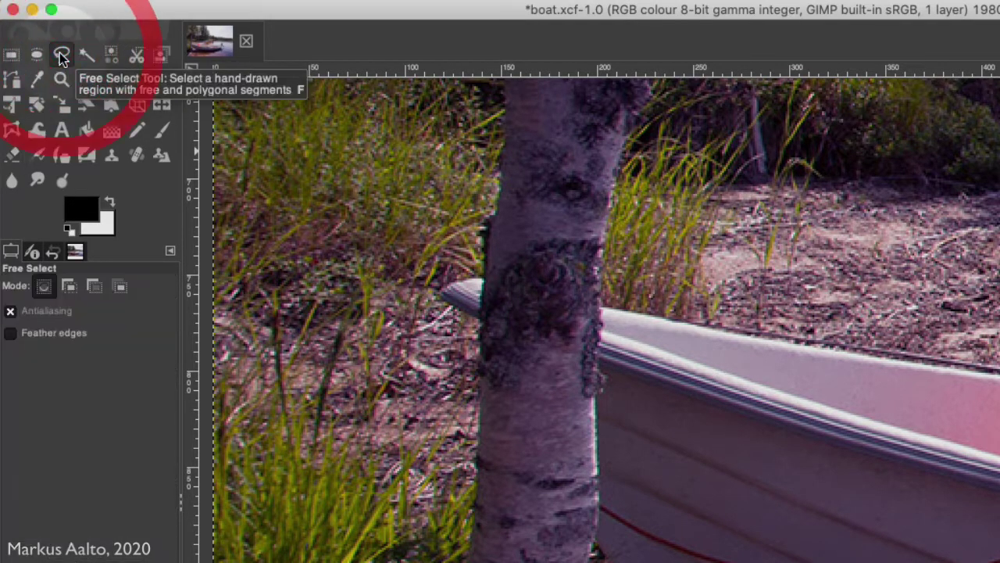
click(437, 288)
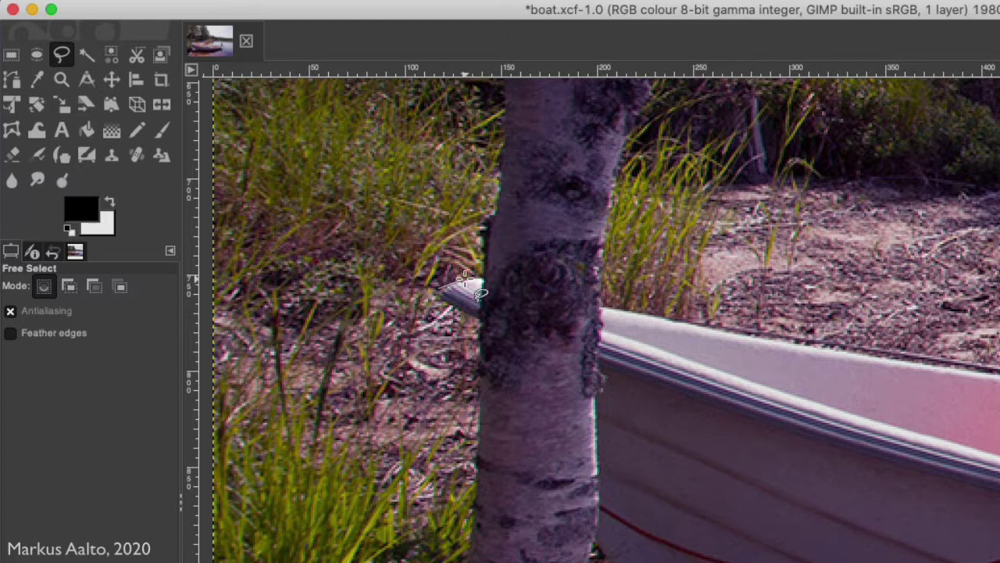
click(465, 277)
click(488, 279)
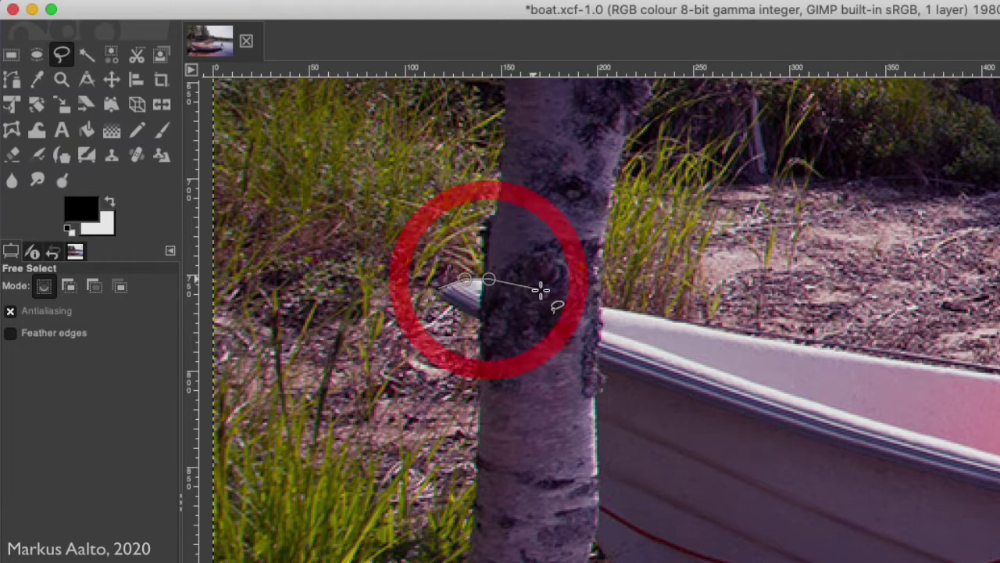
click(549, 293)
click(625, 312)
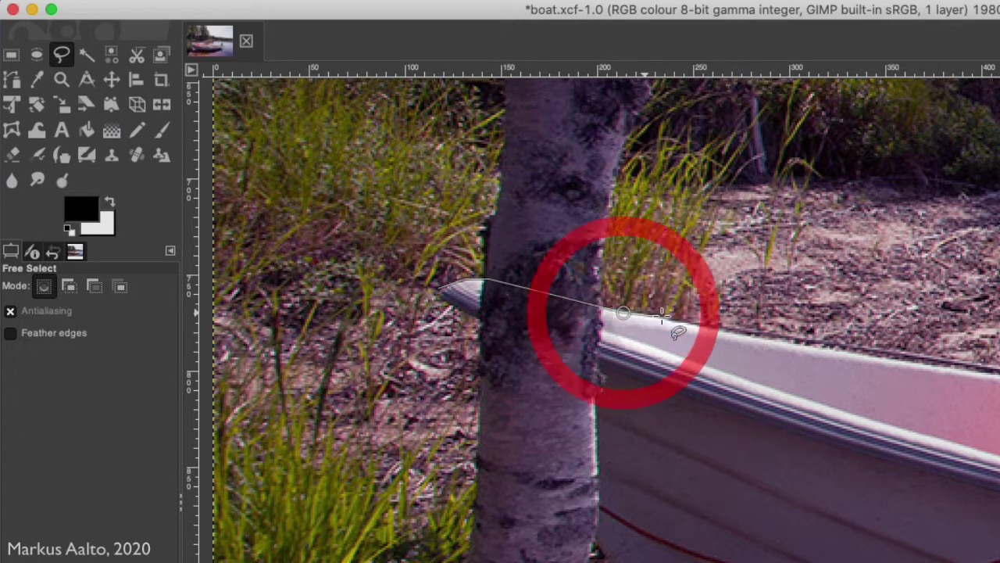
click(675, 320)
click(772, 335)
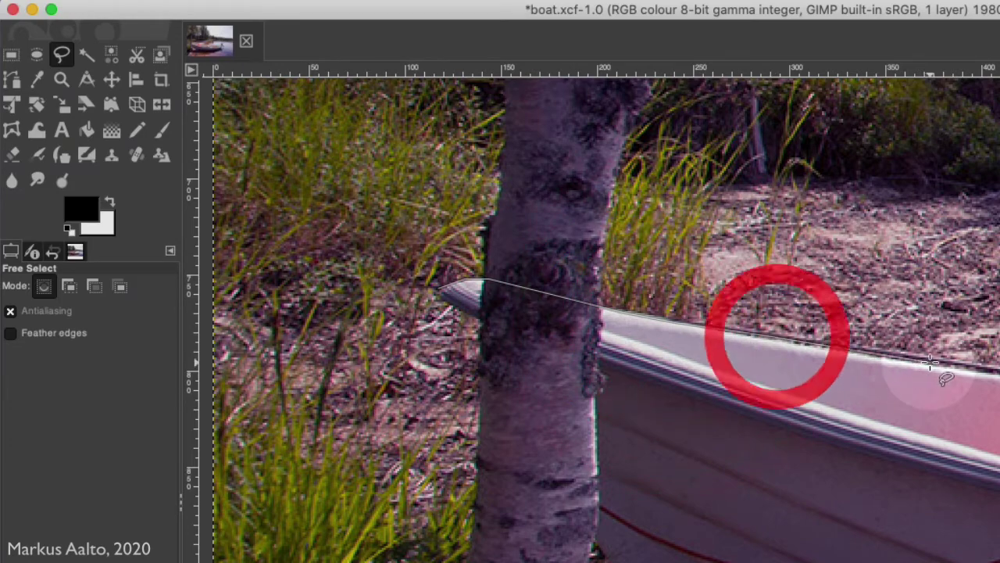
click(934, 360)
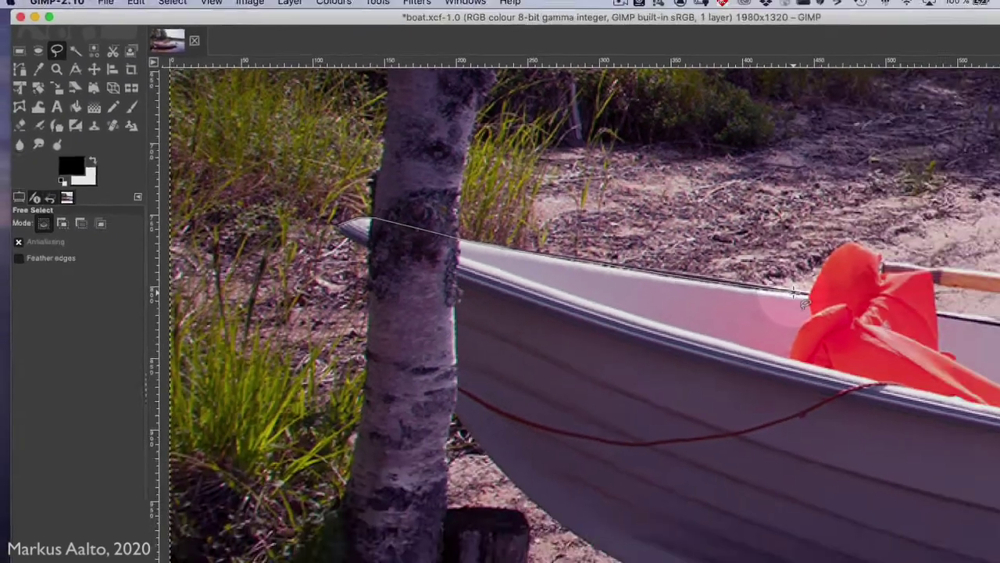
Trace the outline around the red tarp's top, over the oar and around the oarlock
click(797, 296)
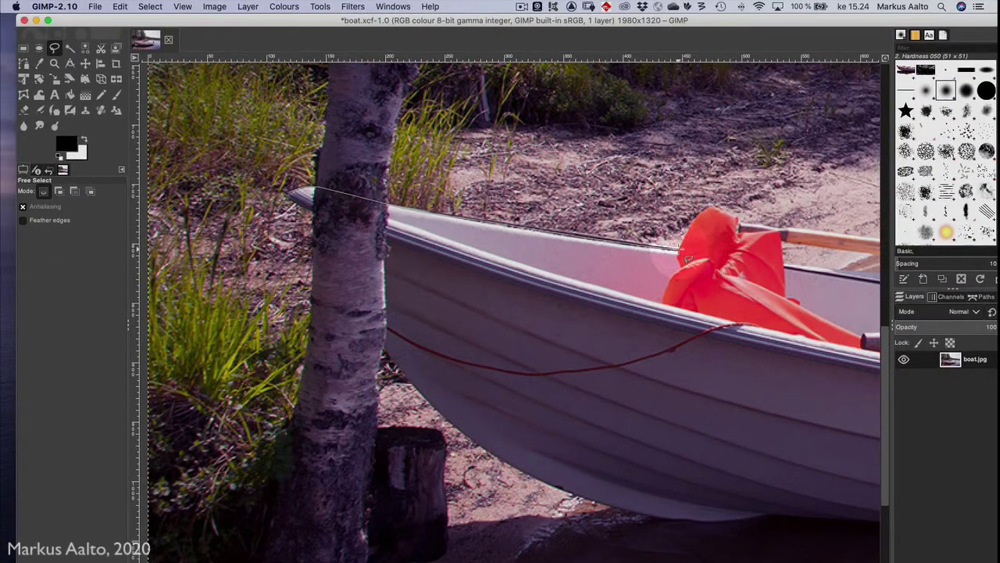
click(680, 250)
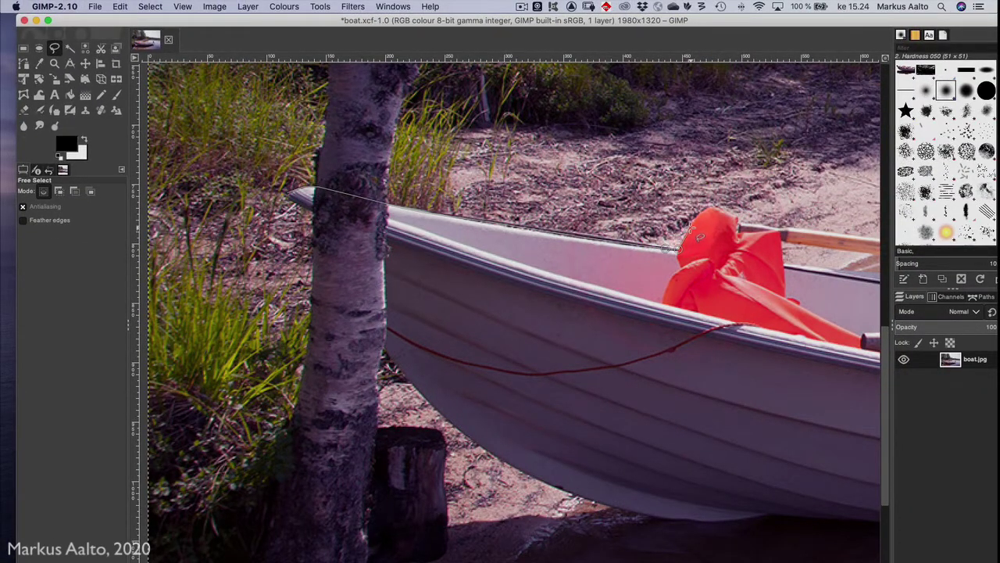
click(715, 206)
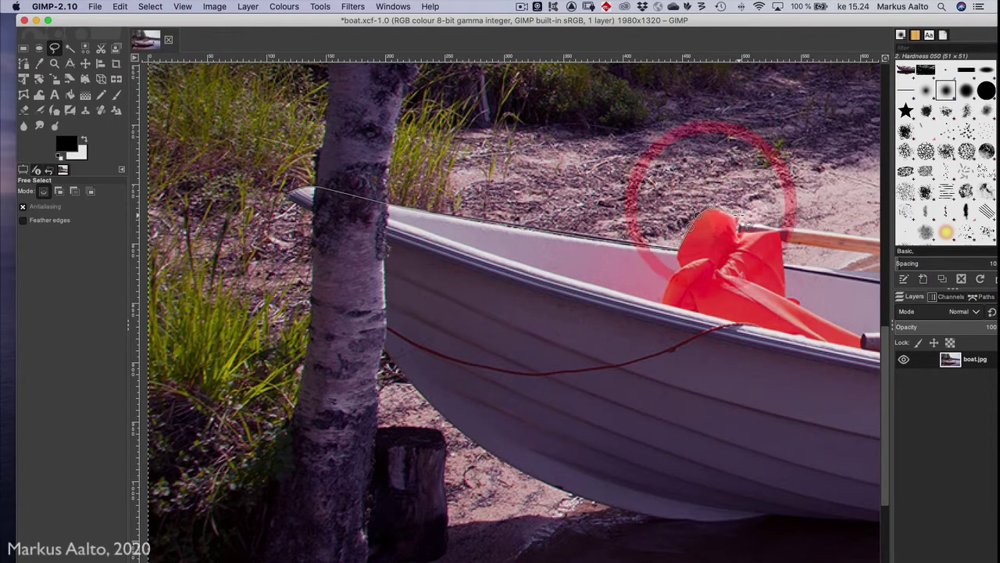
click(746, 222)
click(794, 225)
scroll(793, 225, right, 10)
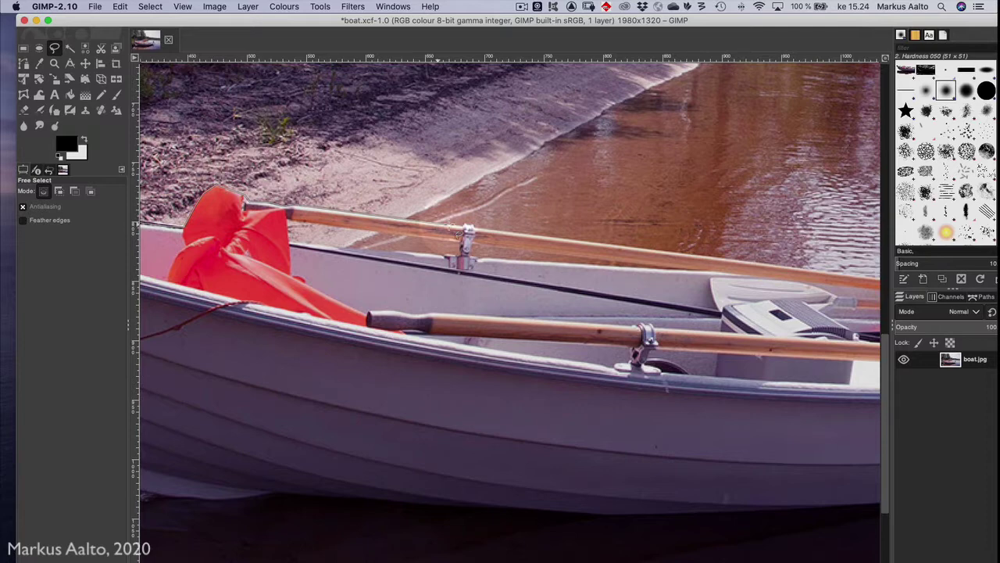
click(461, 225)
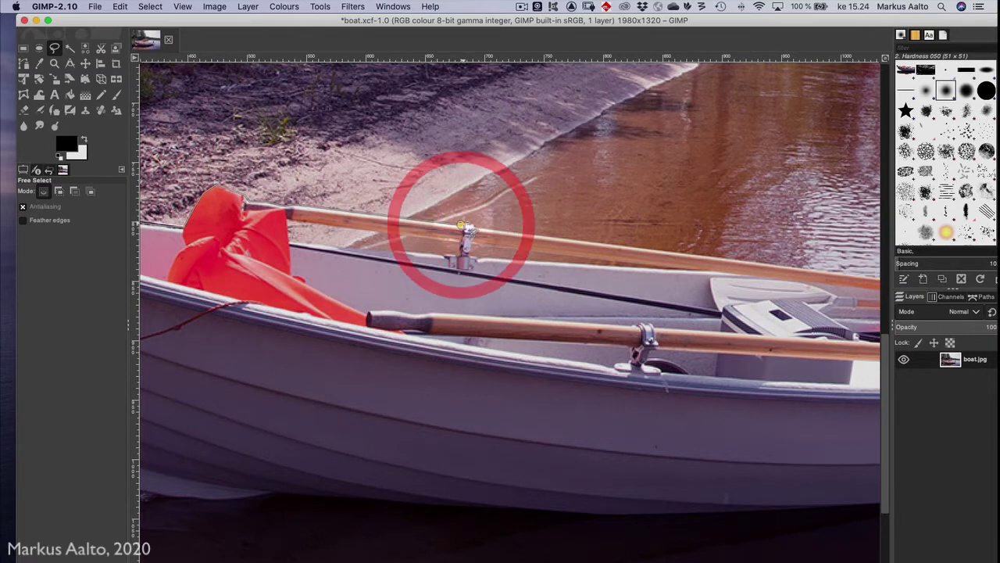
click(466, 224)
click(475, 225)
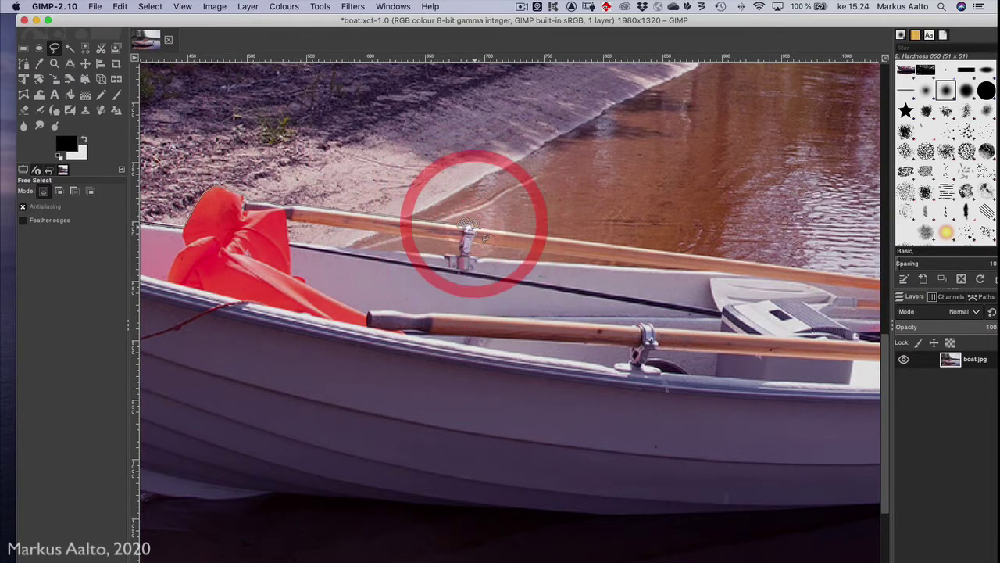
click(475, 226)
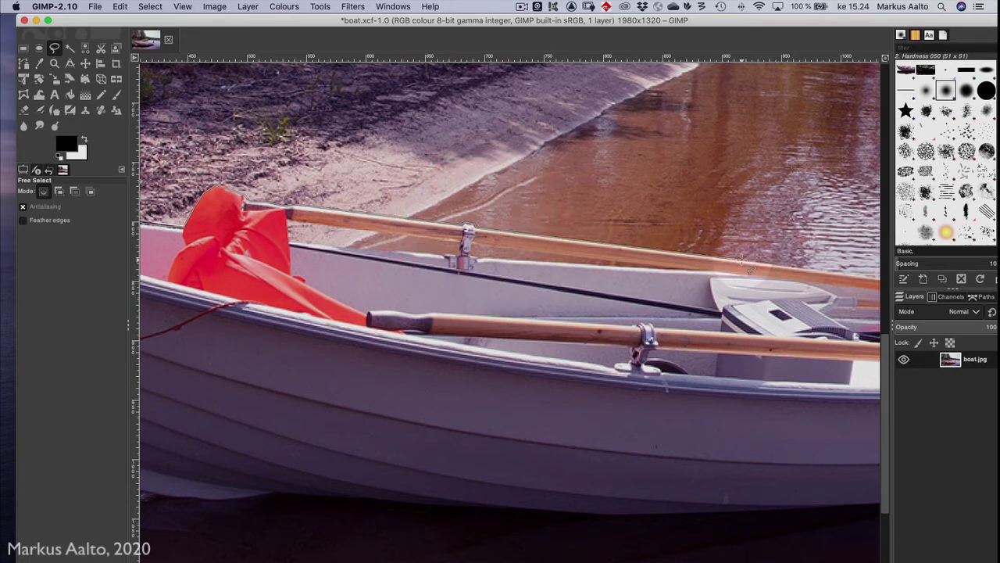
Continue the outline along the oar and gunwale to the motor mount
click(742, 260)
scroll(742, 258, right, 10)
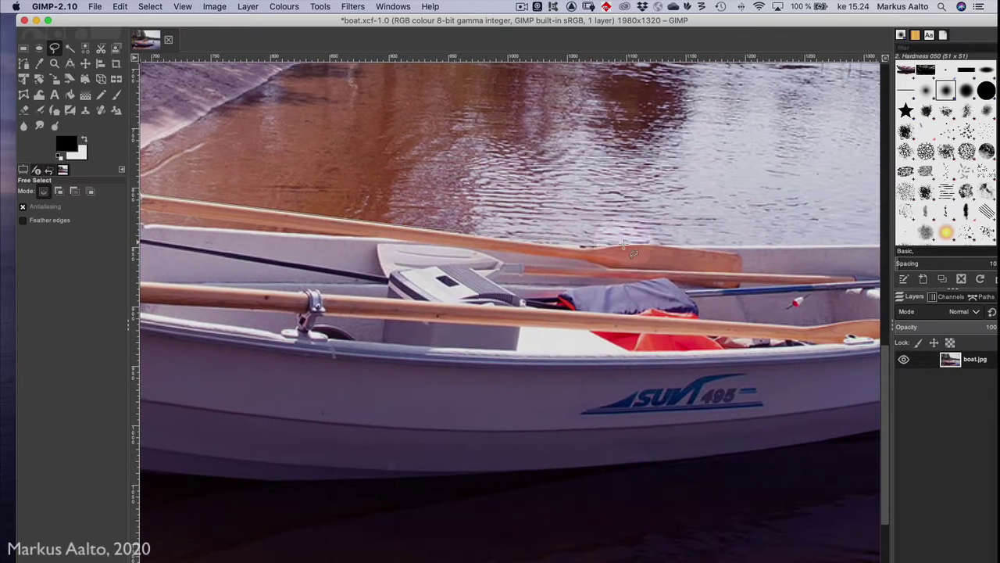
click(578, 248)
scroll(617, 250, right, 8)
click(618, 241)
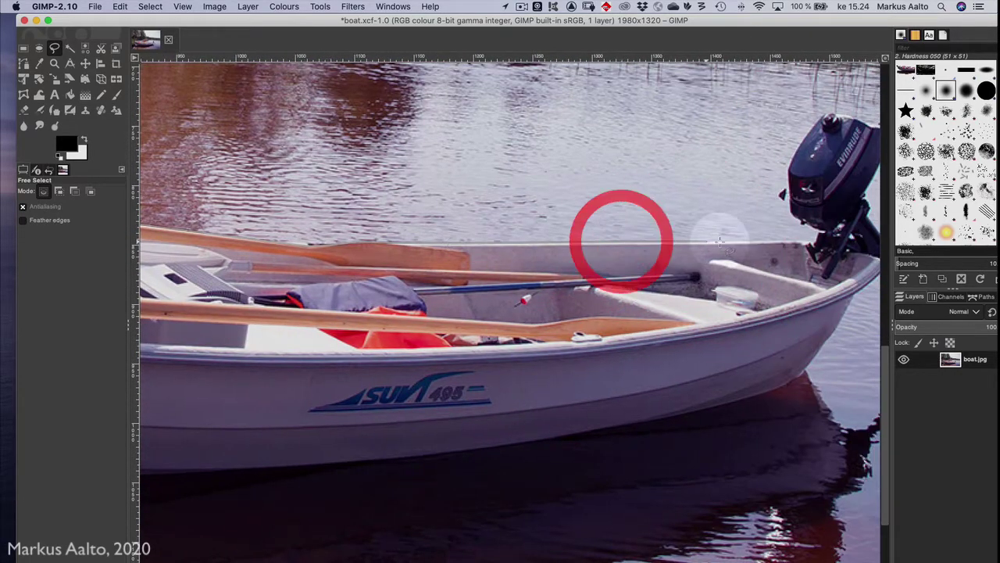
click(785, 241)
click(802, 243)
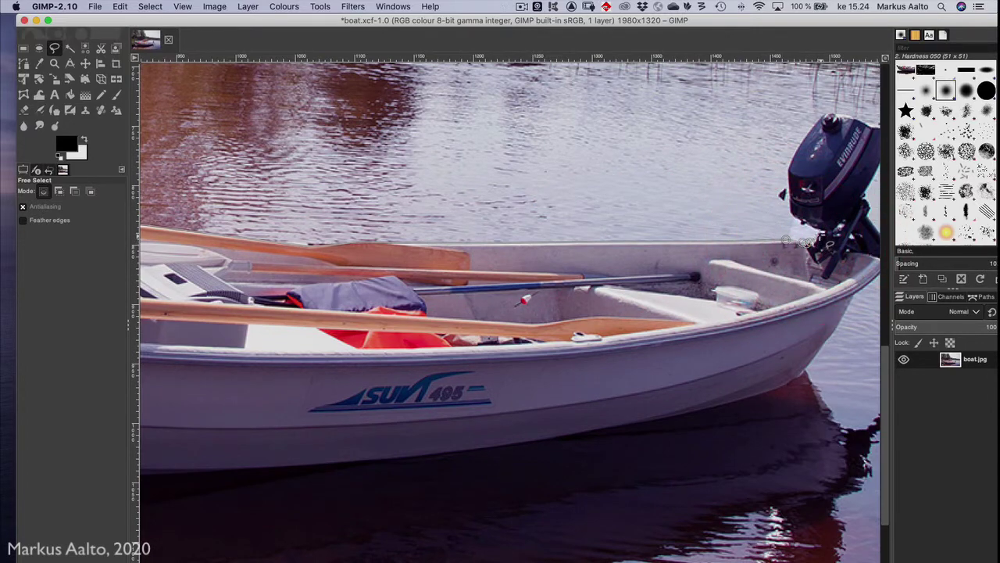
click(817, 229)
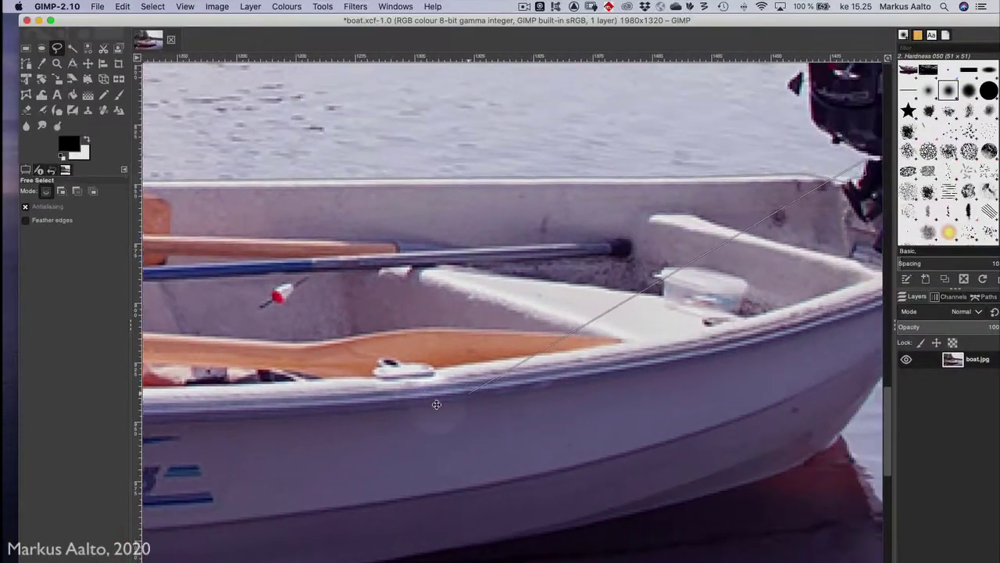
scroll(641, 266, up, 3)
Zoom in and trace the outline around the motor mount
scroll(640, 266, right, 2)
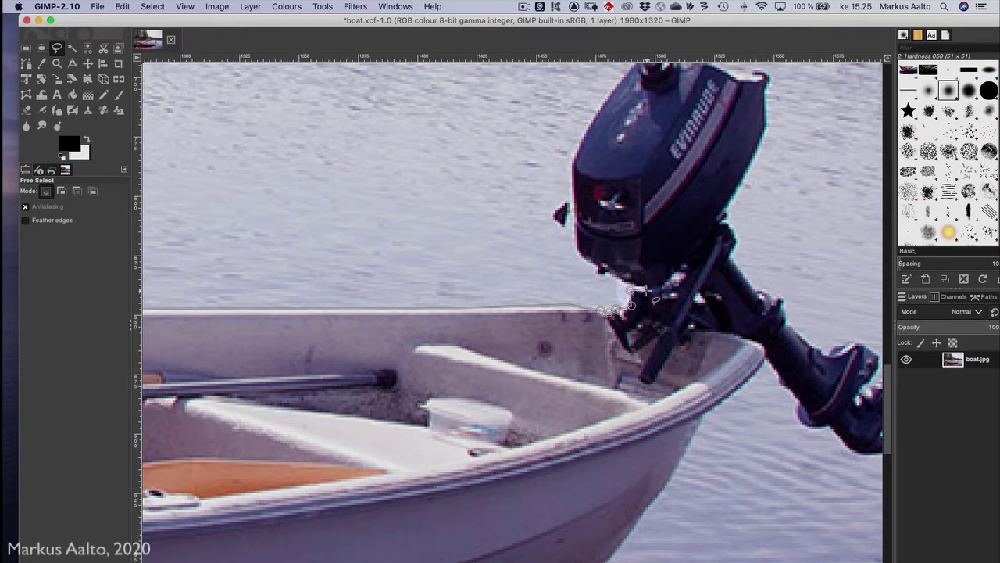
click(645, 291)
click(646, 284)
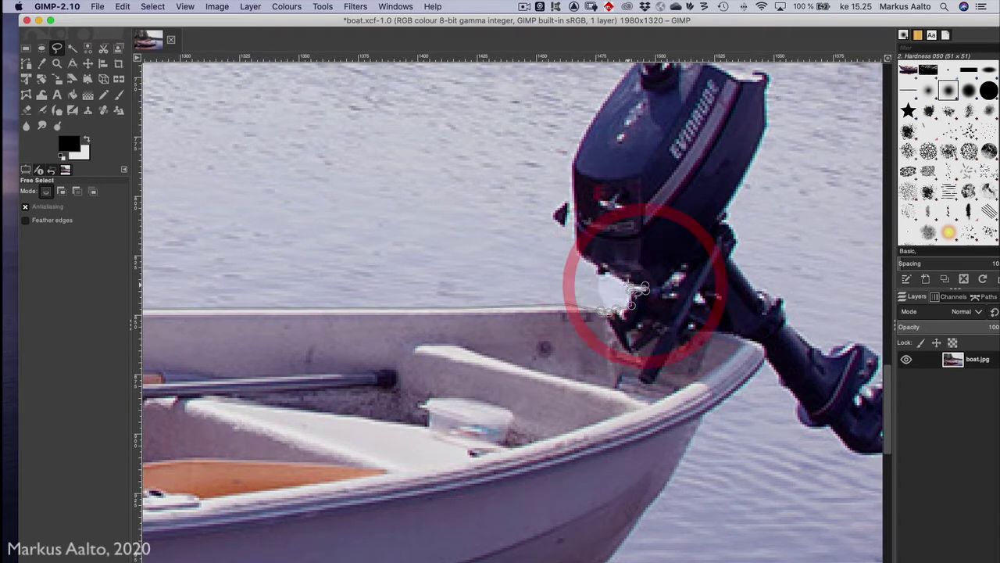
click(628, 286)
click(603, 265)
click(607, 278)
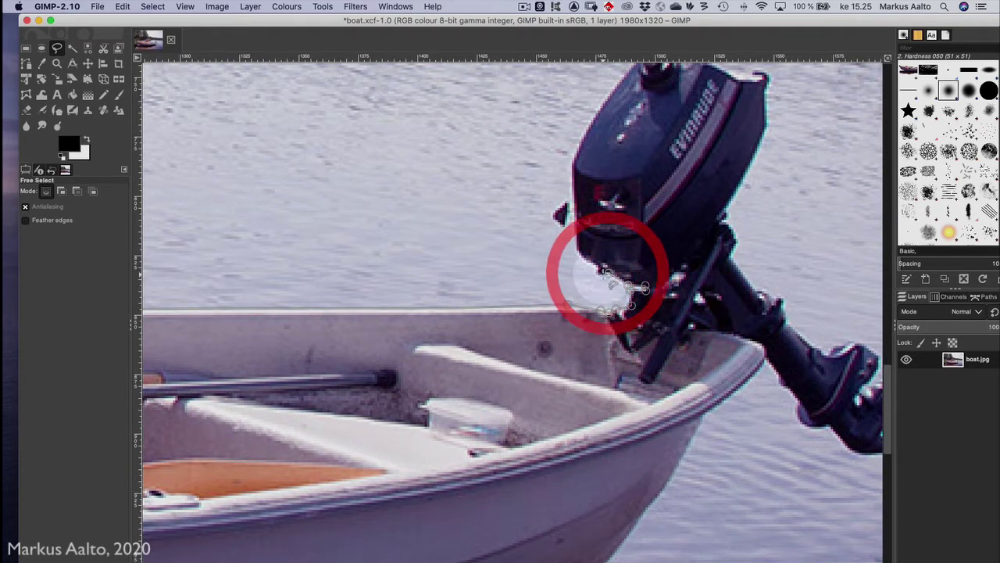
click(600, 270)
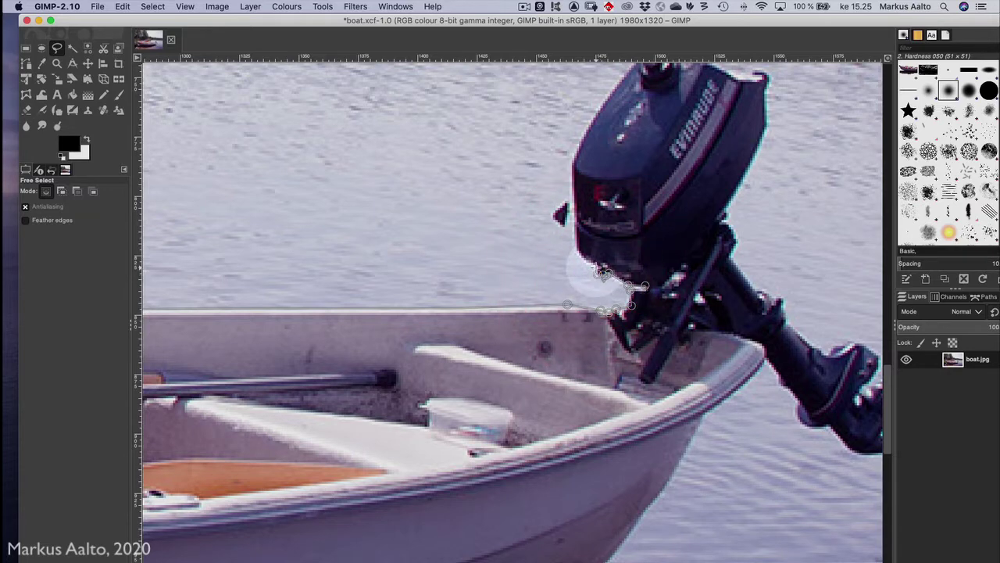
Trace the outline up the motor's left edge and across its top to the top-right
click(591, 263)
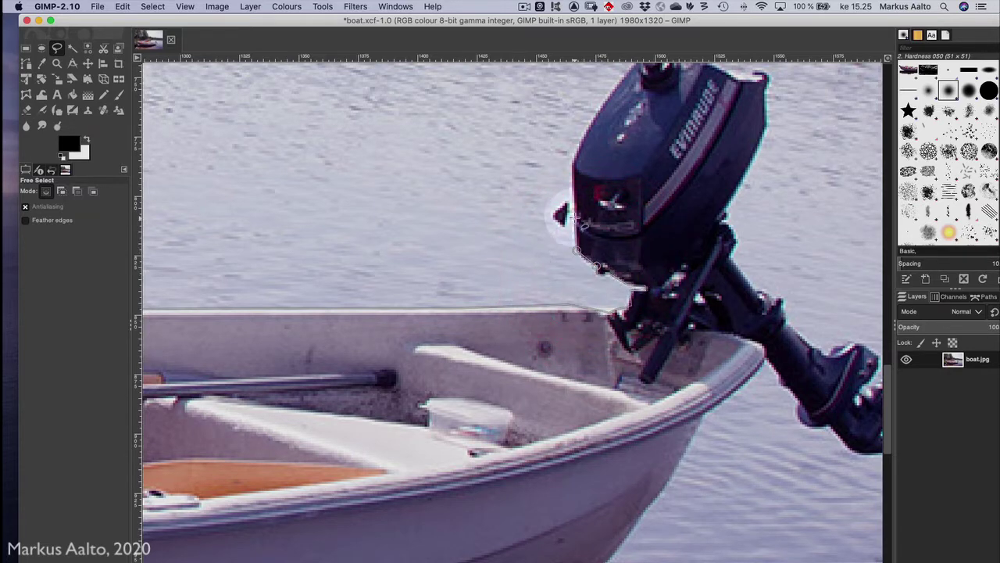
click(562, 224)
click(554, 197)
scroll(558, 156, up, 4)
scroll(558, 157, right, 4)
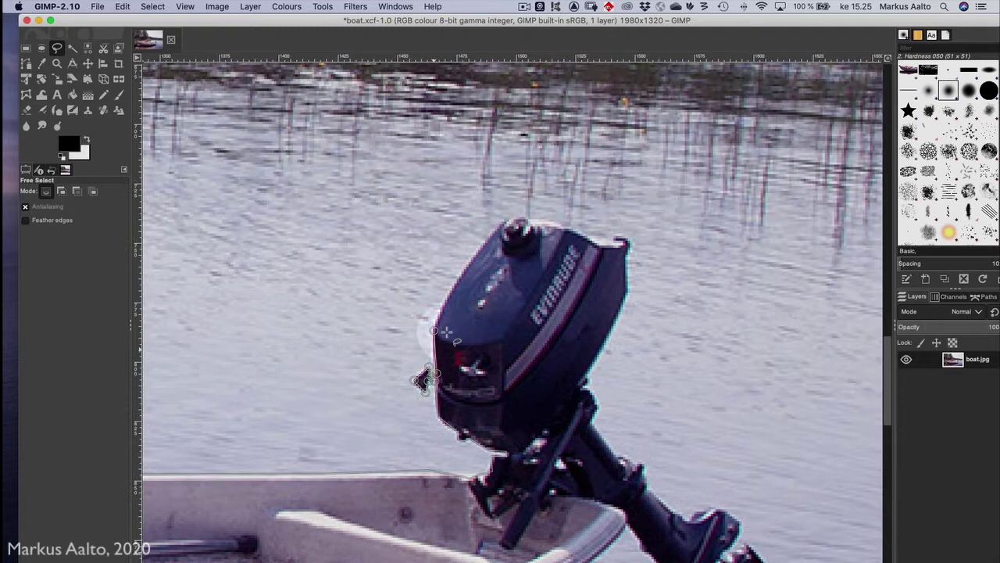
click(477, 251)
click(495, 228)
click(536, 205)
click(599, 228)
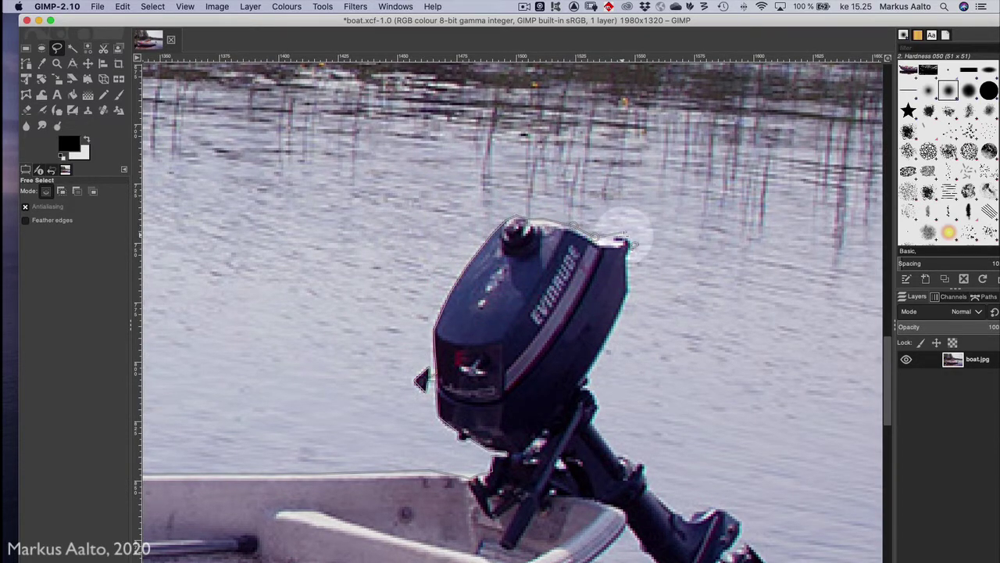
click(608, 255)
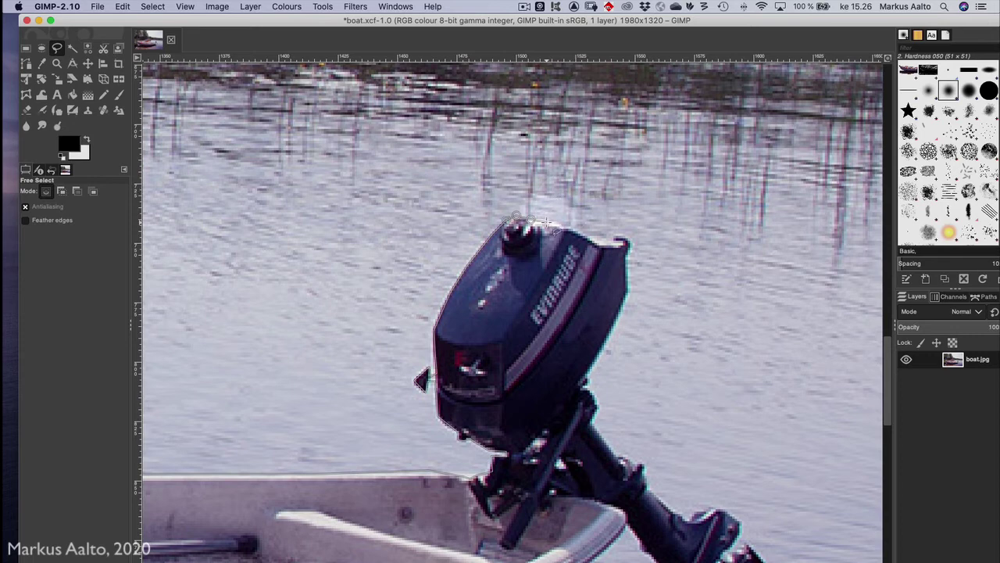
Continue the outline along the motor's top edge to the cover's corner
click(539, 218)
click(564, 226)
click(576, 232)
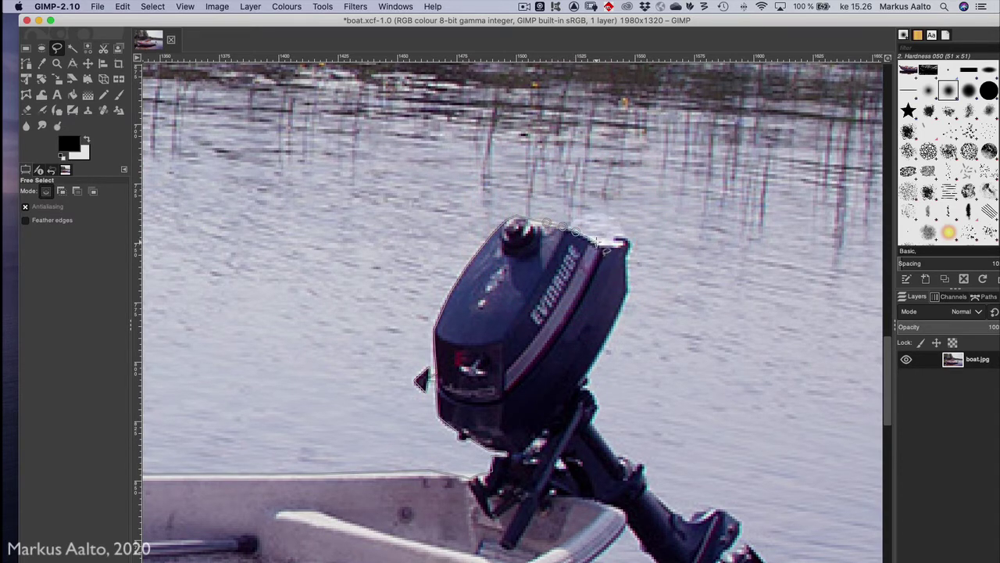
click(595, 243)
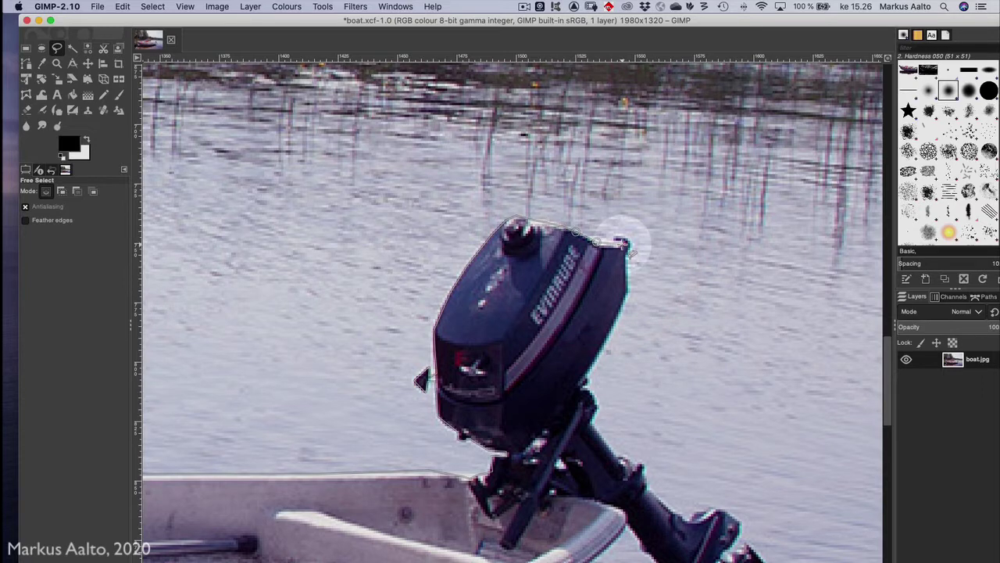
click(617, 243)
Trace down the motor's right side and shaft and around its lower end
click(586, 371)
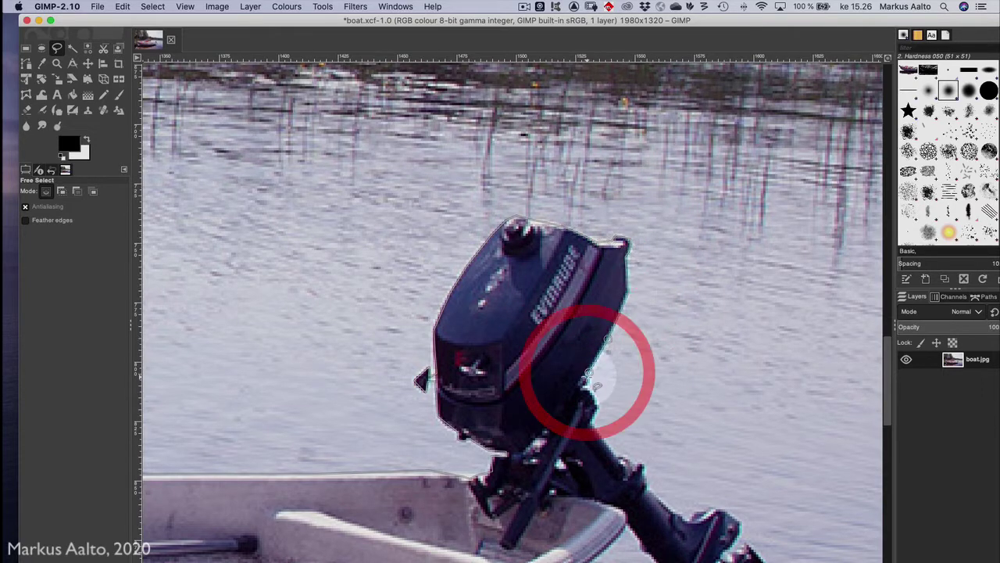
click(590, 389)
click(650, 463)
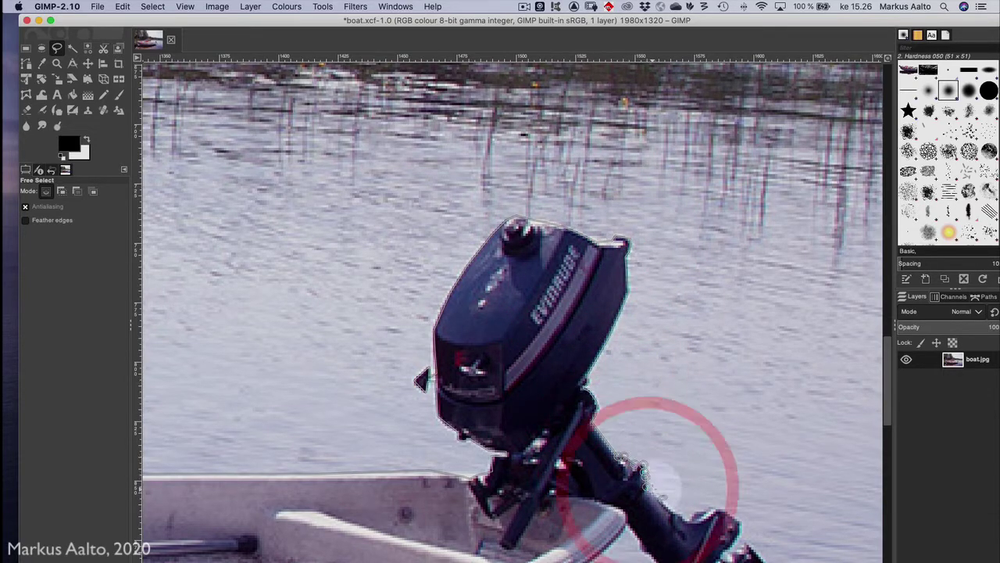
click(677, 513)
click(715, 529)
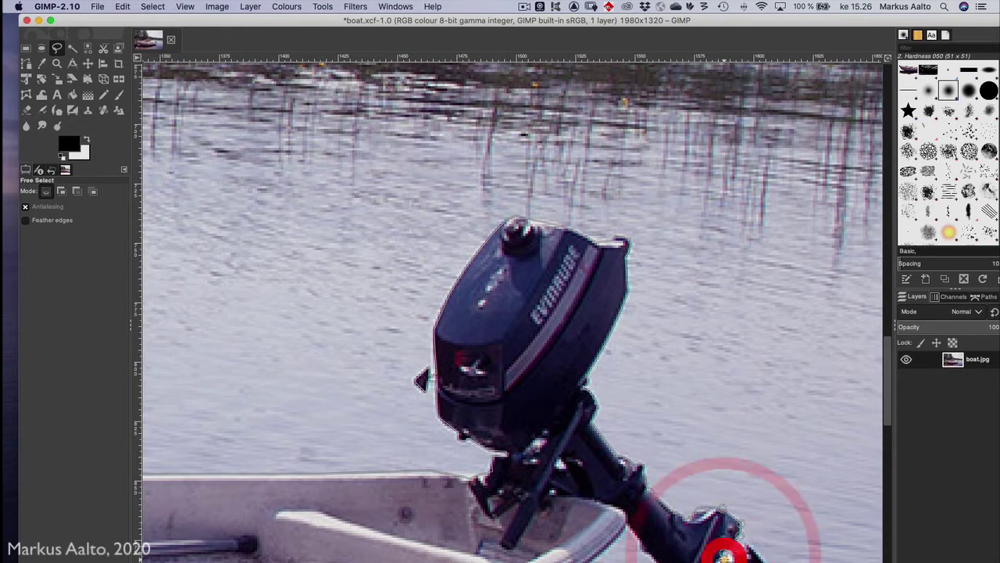
key(space)
click(607, 386)
click(650, 418)
click(621, 439)
click(592, 453)
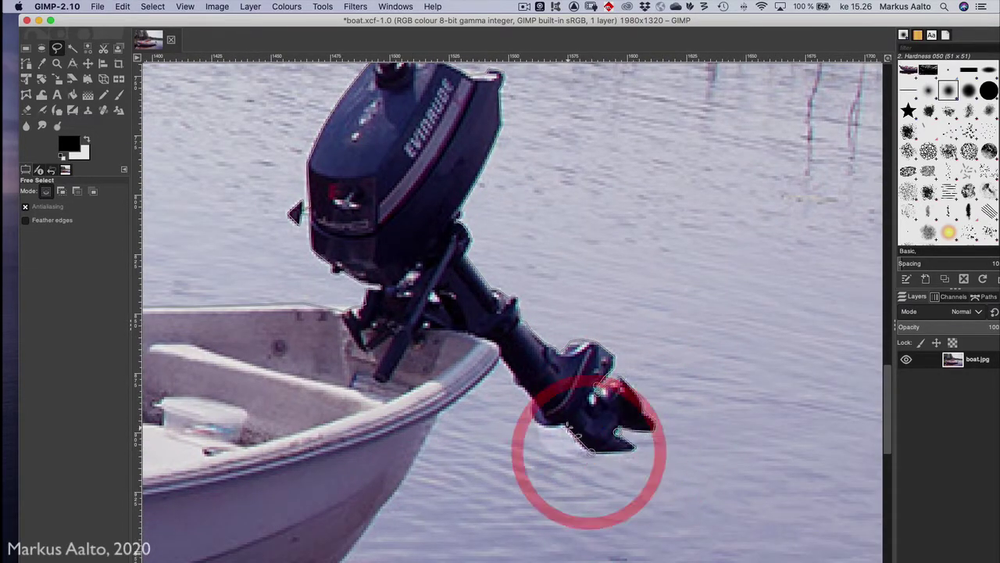
click(537, 414)
Trace the hull's edge to the waterline, then freehand along the reflection's edge
click(453, 401)
key(space)
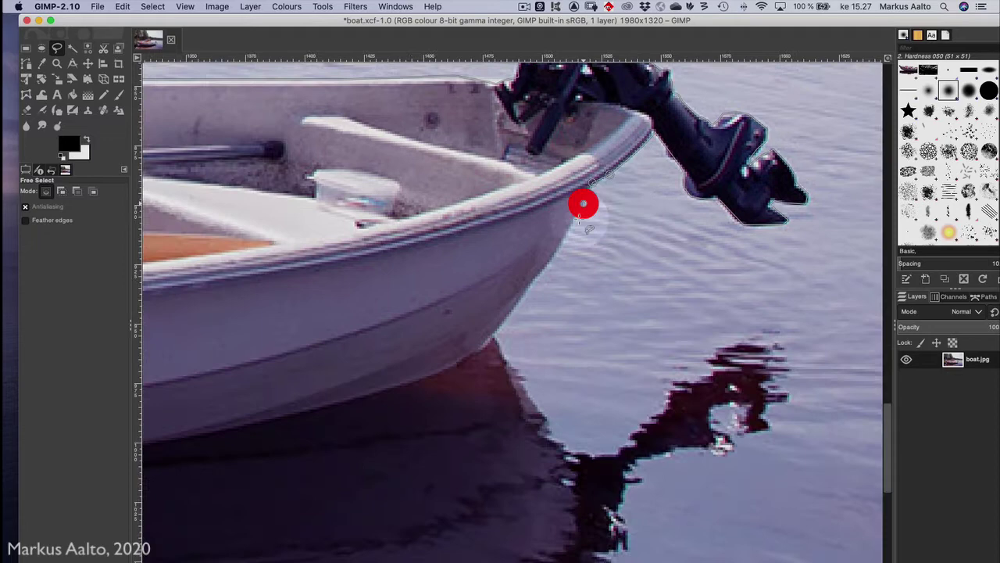
click(494, 335)
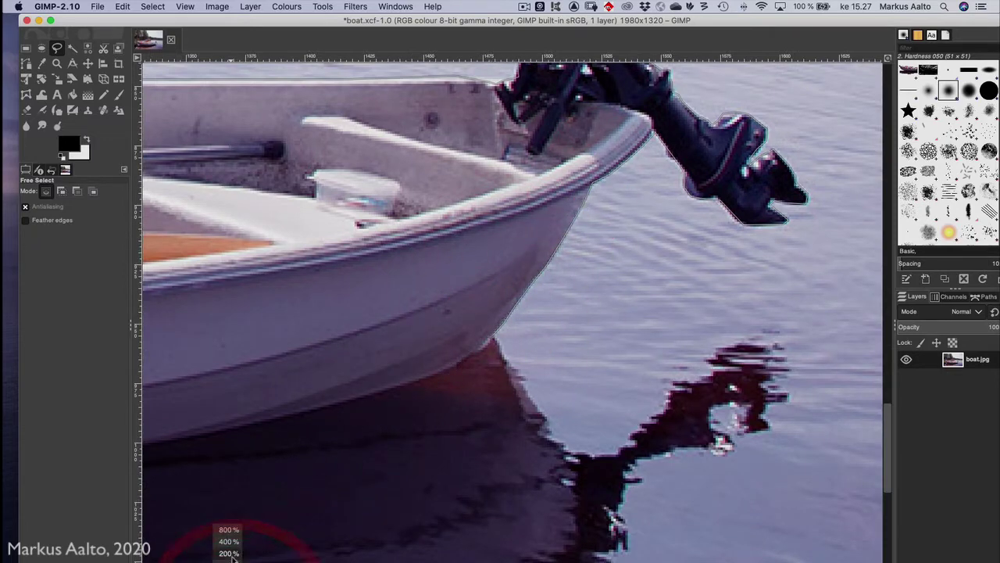
click(230, 553)
key(space)
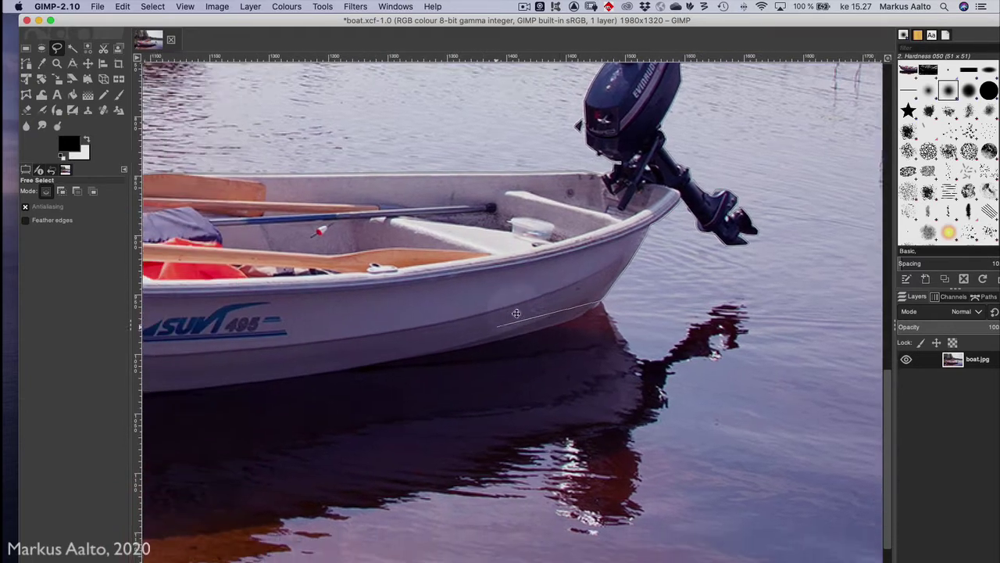
key(space)
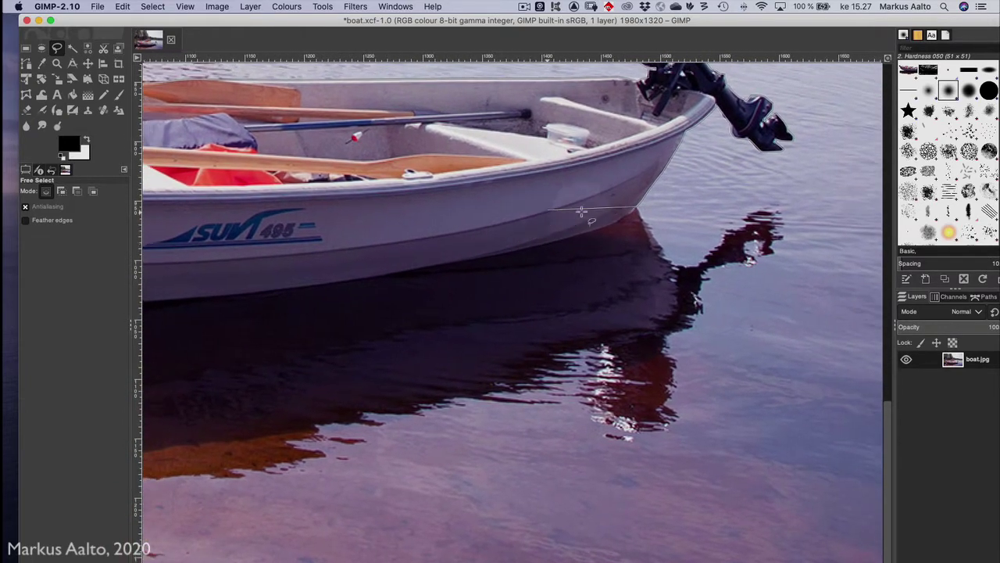
drag(635, 208, 655, 221)
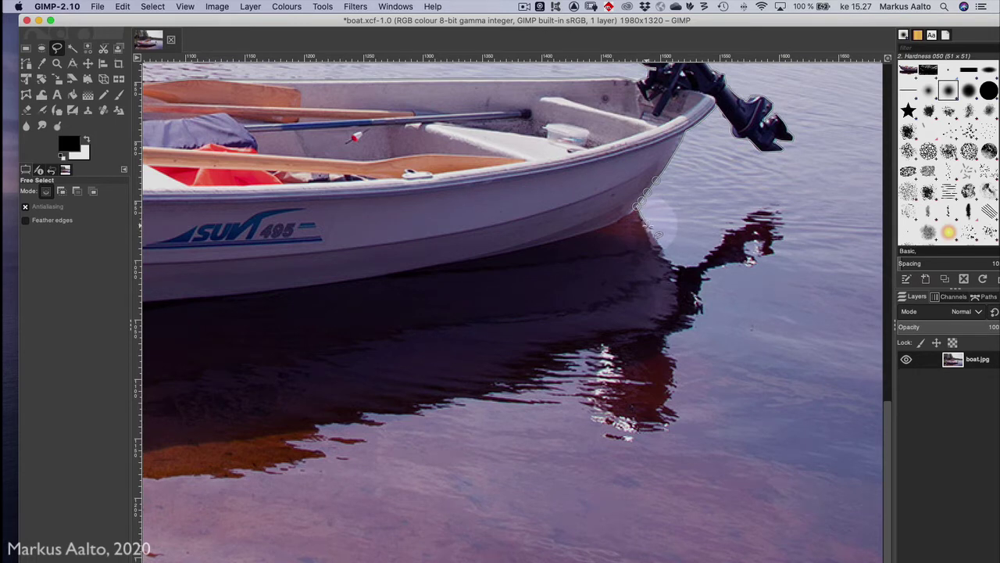
scroll(652, 228, right, 5)
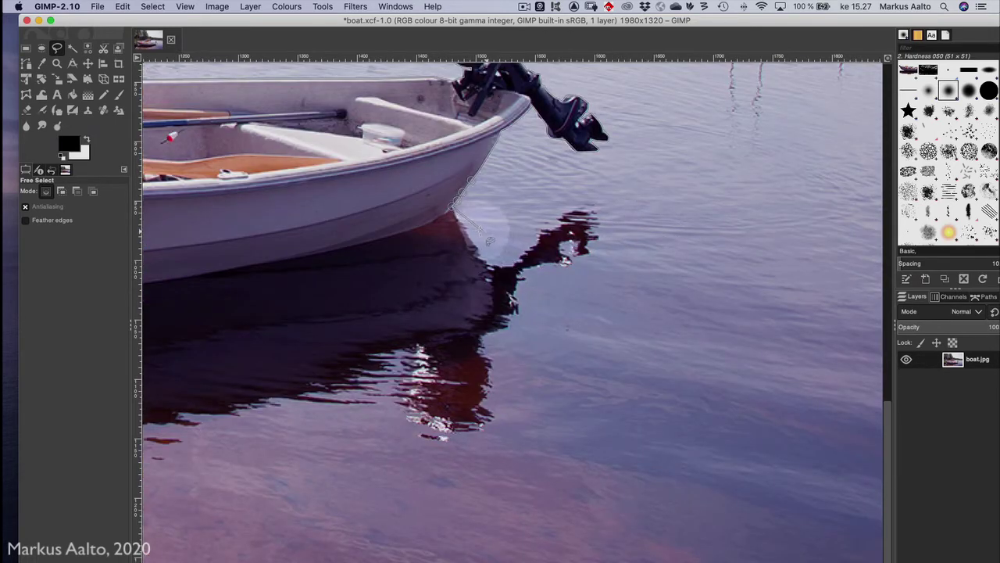
click(469, 240)
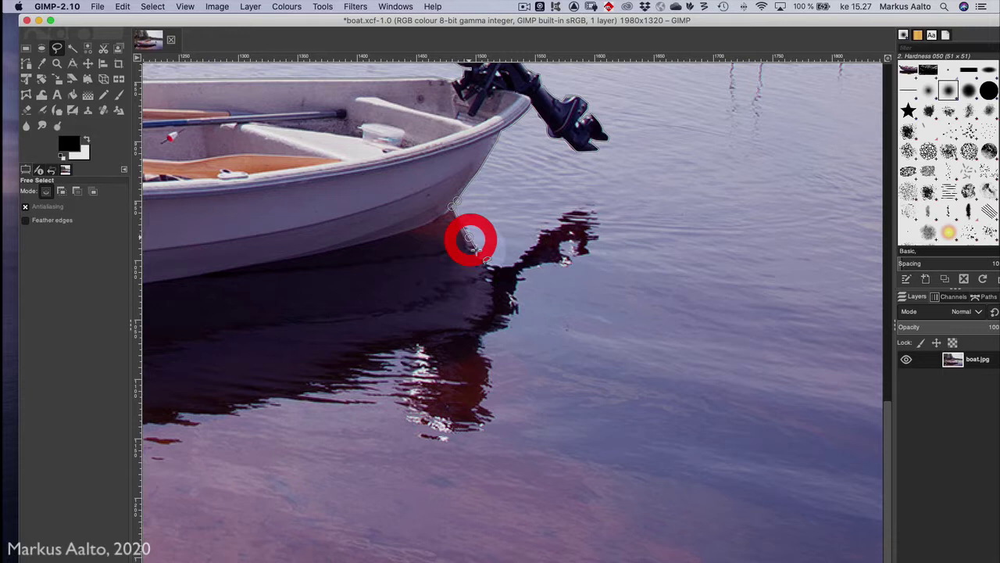
mouse_move(474, 254)
mouse_down()
mouse_move(516, 261)
mouse_move(570, 208)
mouse_move(593, 209)
mouse_move(601, 231)
mouse_move(566, 272)
mouse_move(534, 270)
mouse_move(519, 284)
mouse_move(519, 314)
mouse_move(484, 343)
mouse_move(502, 376)
mouse_move(491, 394)
mouse_move(495, 421)
mouse_move(486, 430)
mouse_move(432, 428)
mouse_up()
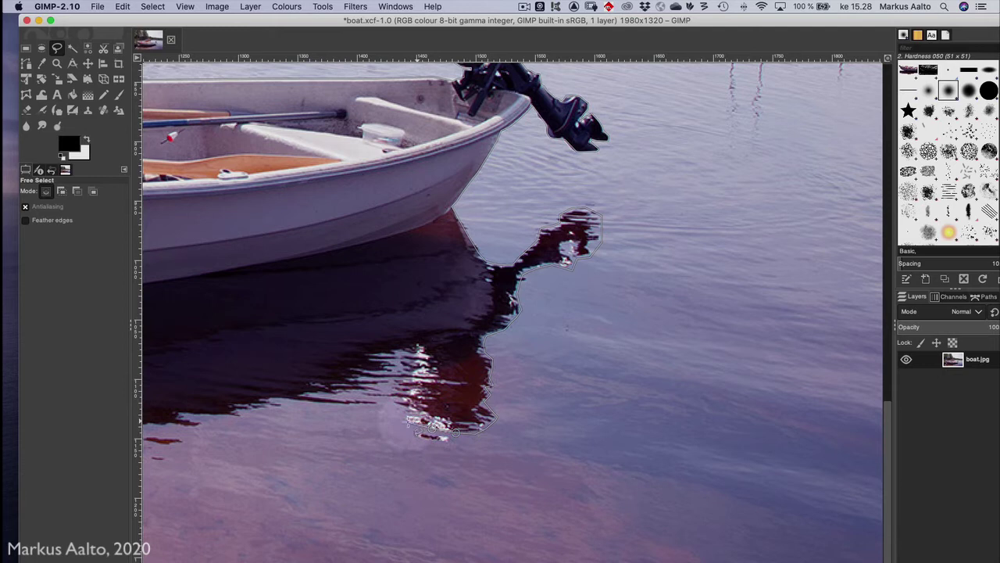
Trace the outline left along the lower and left edges of the hull's reflection
click(412, 420)
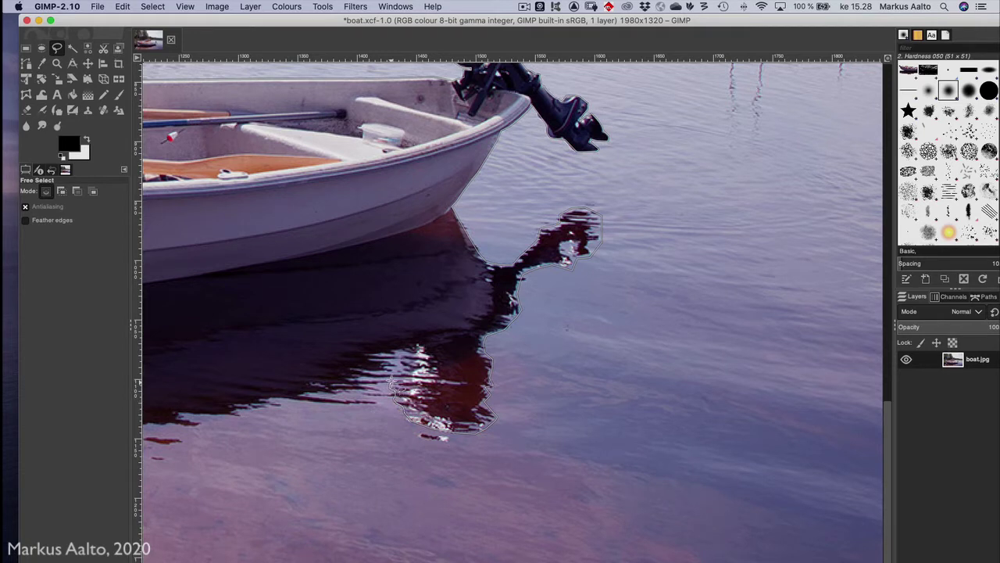
scroll(395, 383, down, 2)
drag(392, 376, 402, 343)
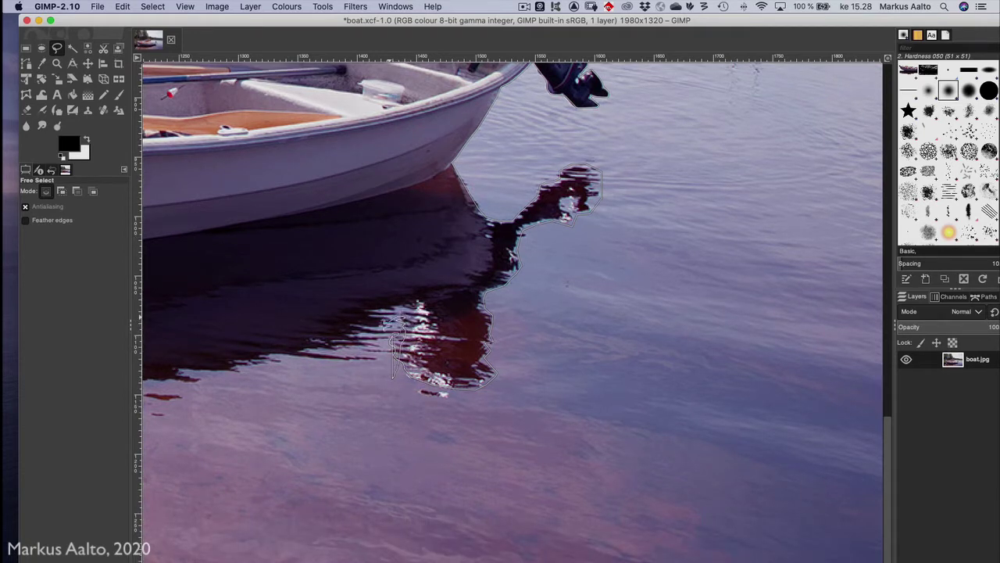
drag(374, 340, 372, 341)
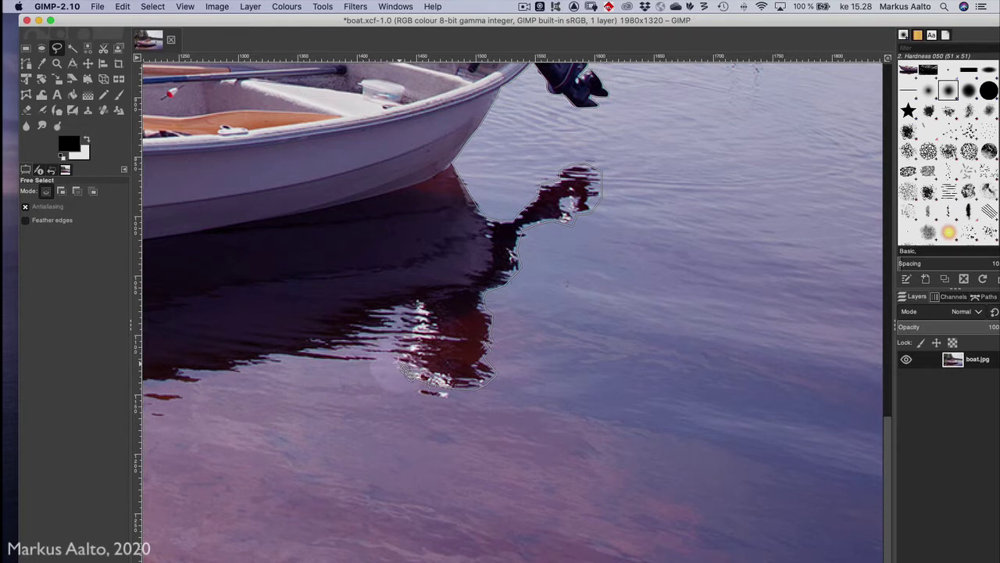
click(397, 361)
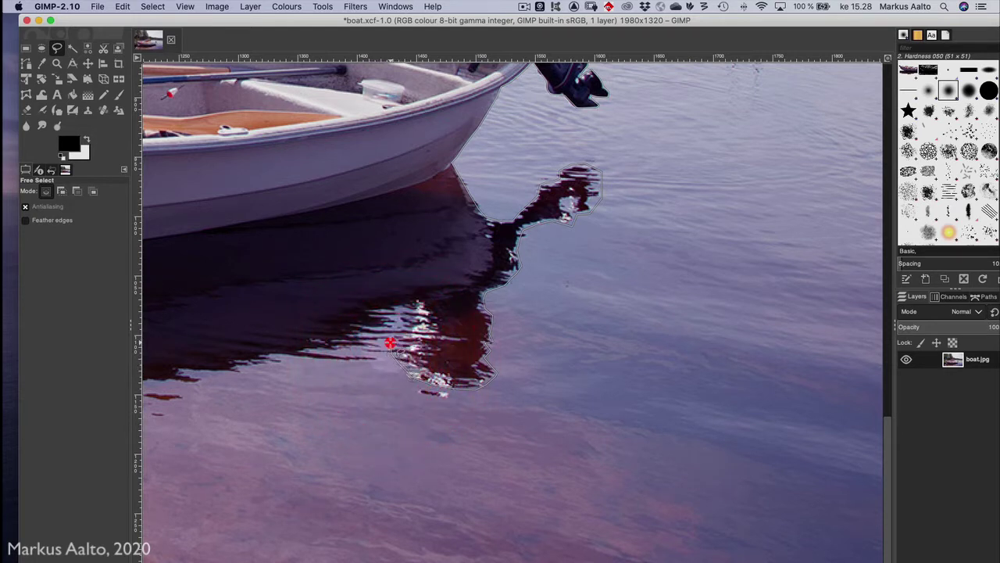
drag(385, 341, 347, 352)
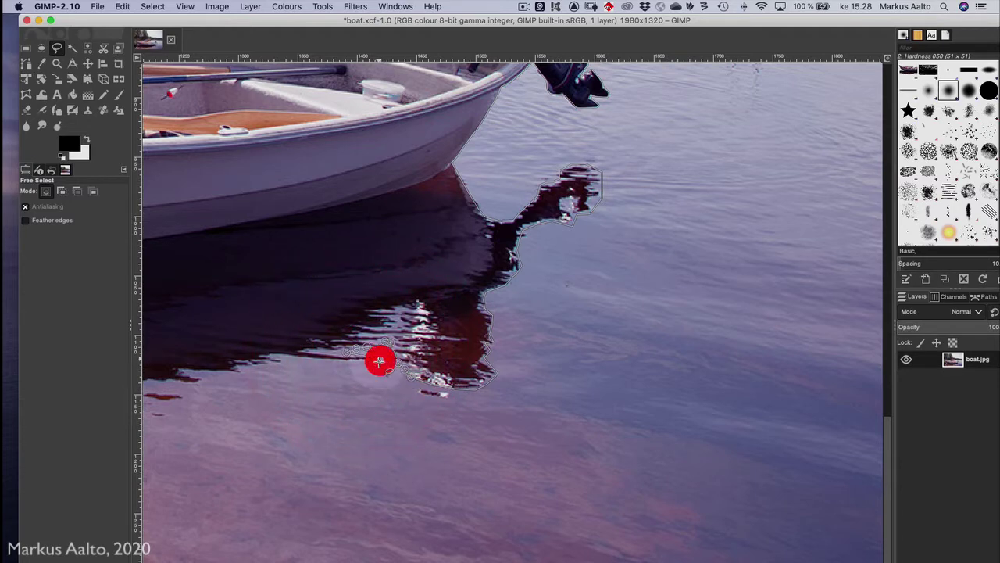
click(379, 360)
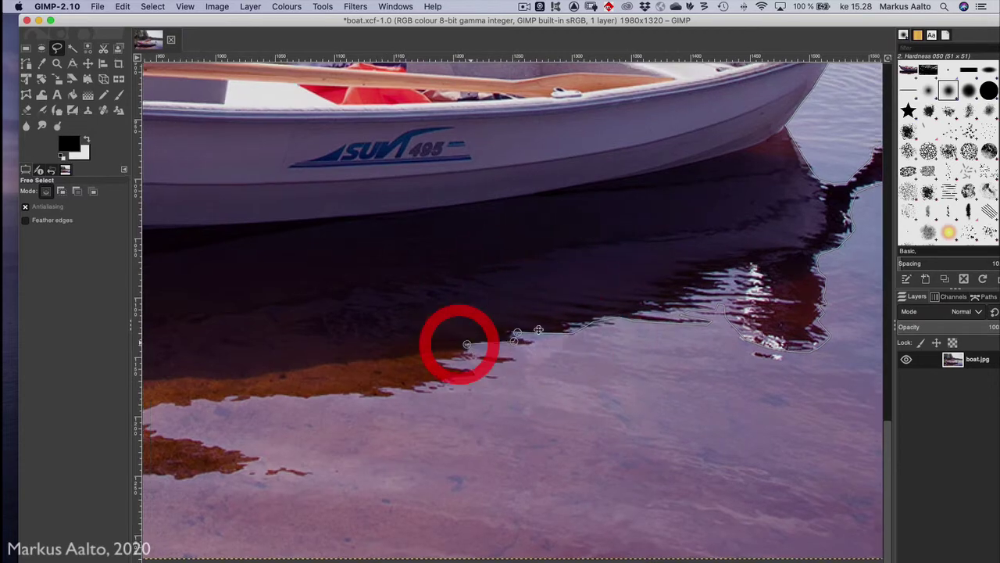
Add outline points along the boat's shadow edge on the sand
scroll(625, 331, up, 3)
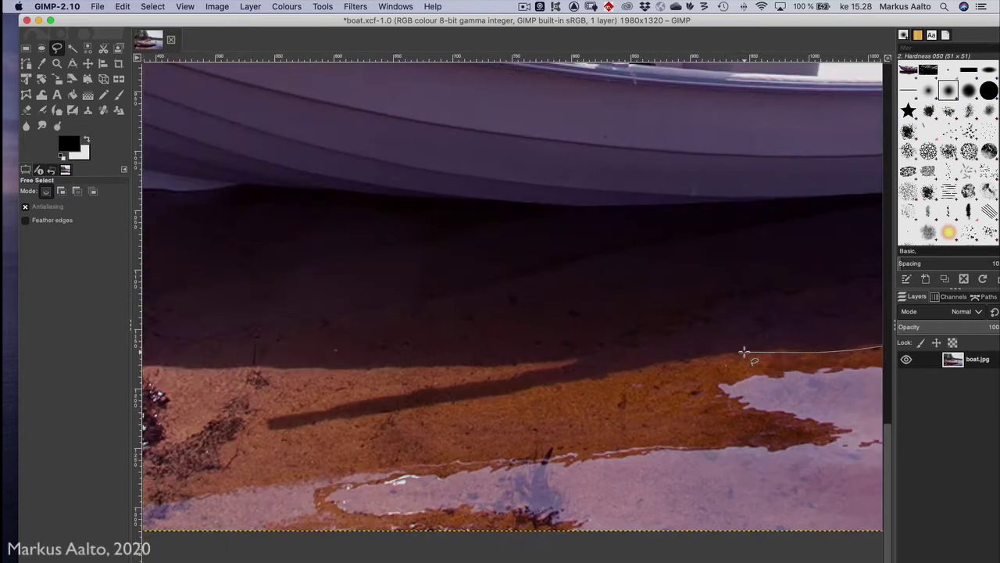
drag(744, 353, 582, 383)
scroll(401, 409, up, 3)
drag(312, 534, 326, 539)
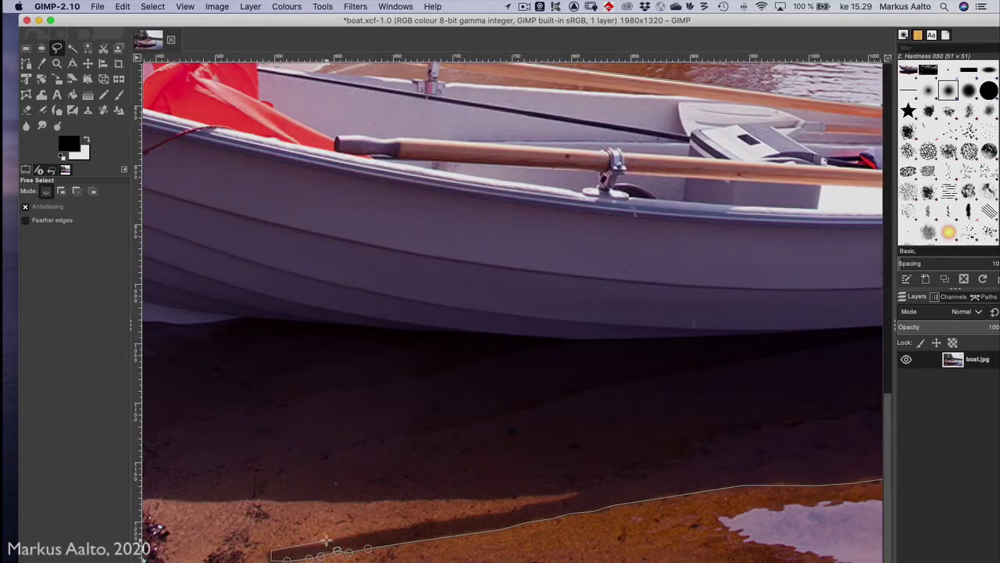
click(547, 500)
click(323, 496)
click(555, 456)
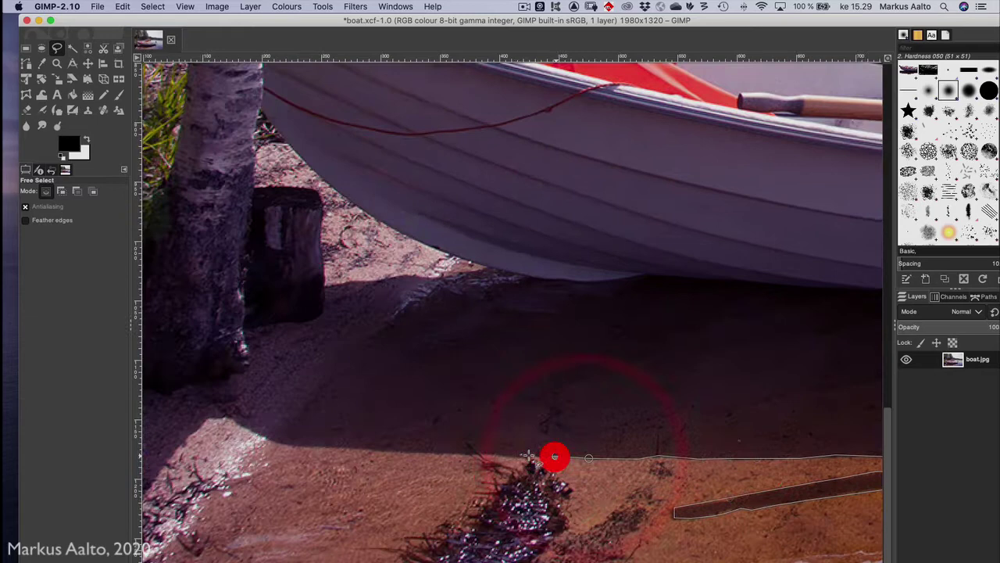
Trace up the birch tree's edge and close the outline at the boat's tip
click(319, 446)
click(487, 250)
scroll(487, 251, up, 3)
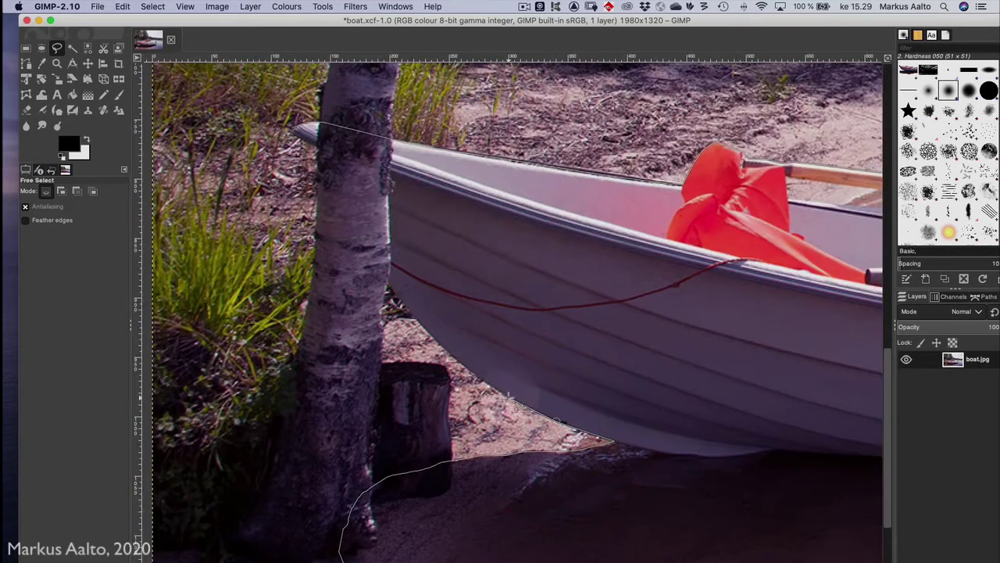
scroll(509, 397, up, 3)
scroll(509, 397, left, 4)
click(558, 310)
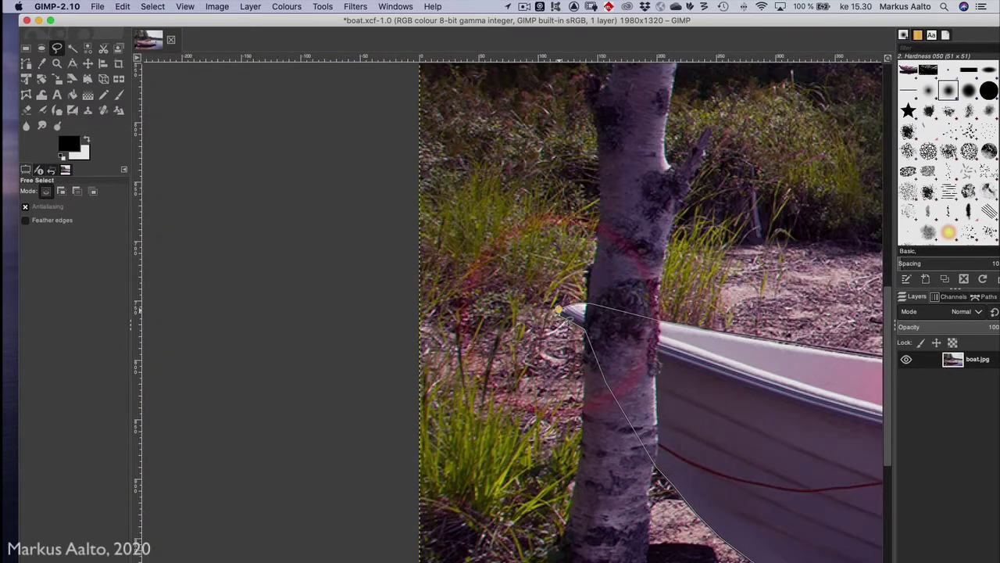
click(558, 310)
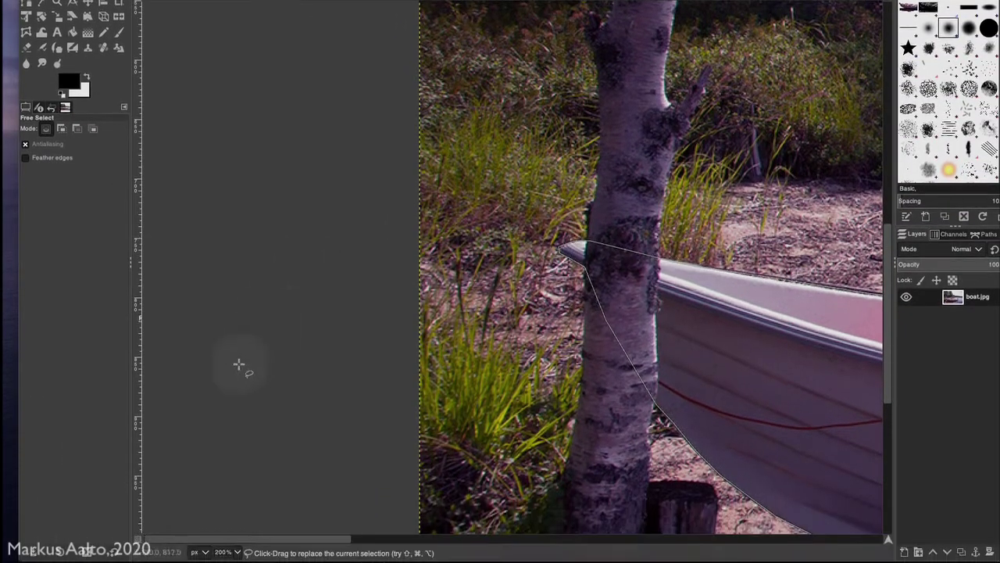
Zoom out to 50% and commit the closed outline as a selection of the boat and reflection
click(236, 553)
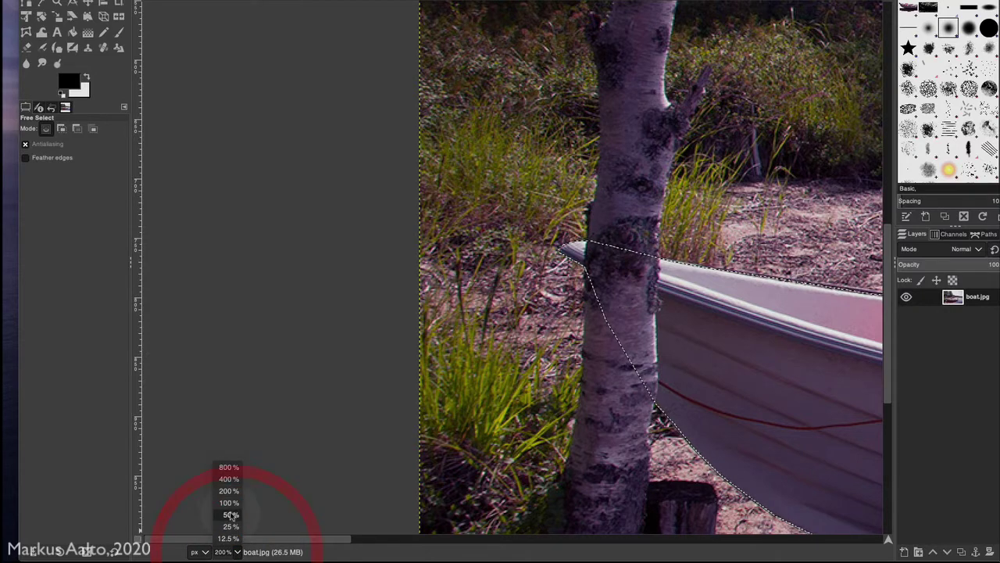
click(231, 514)
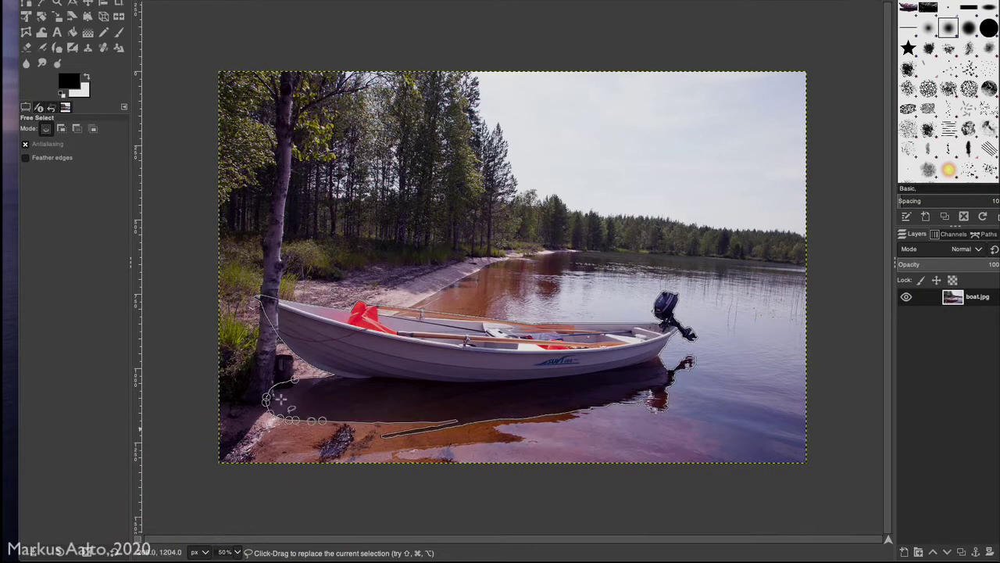
key(Return)
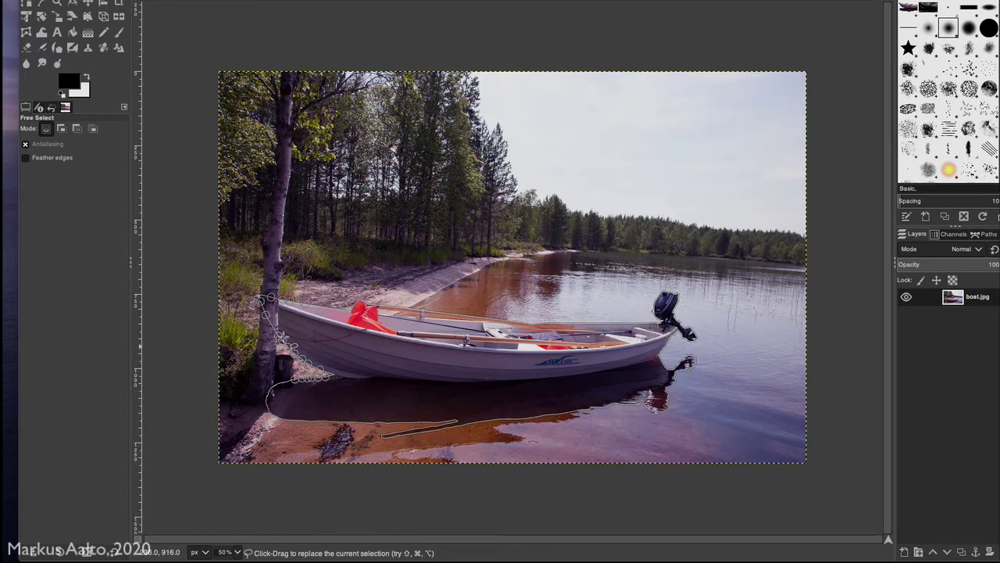
key(Return)
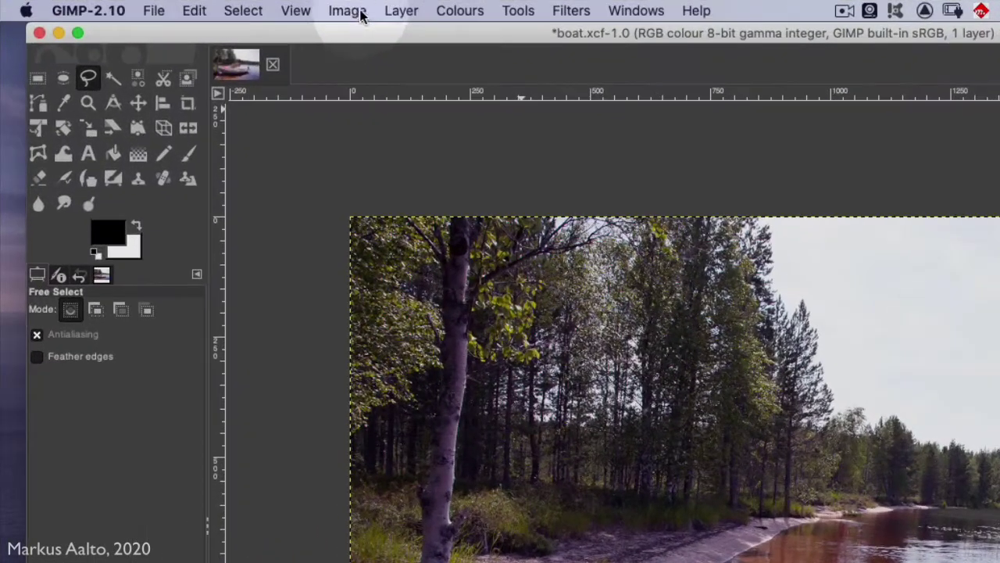
Feather the boat selection by 2.000 px using Select > Feather
click(243, 12)
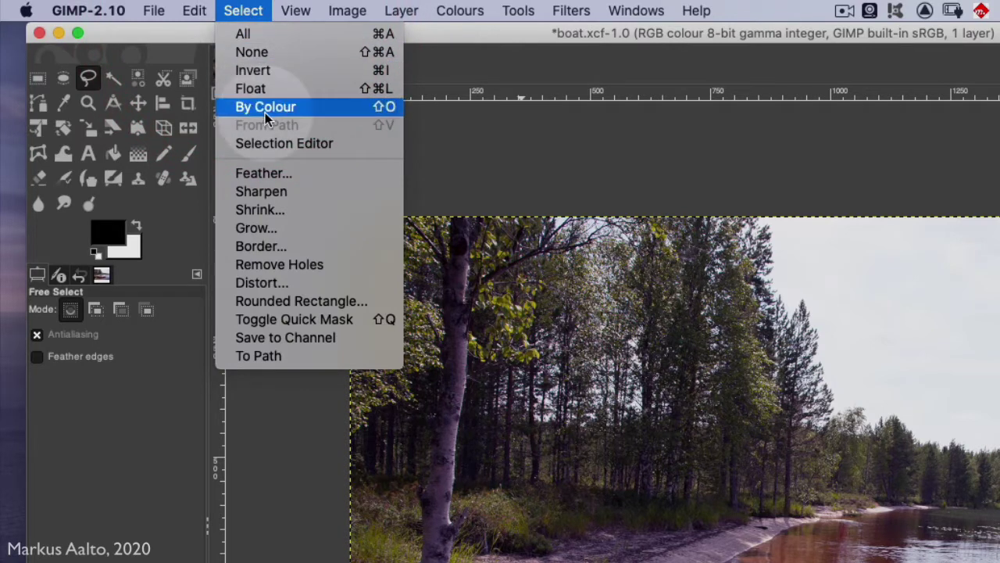
click(261, 173)
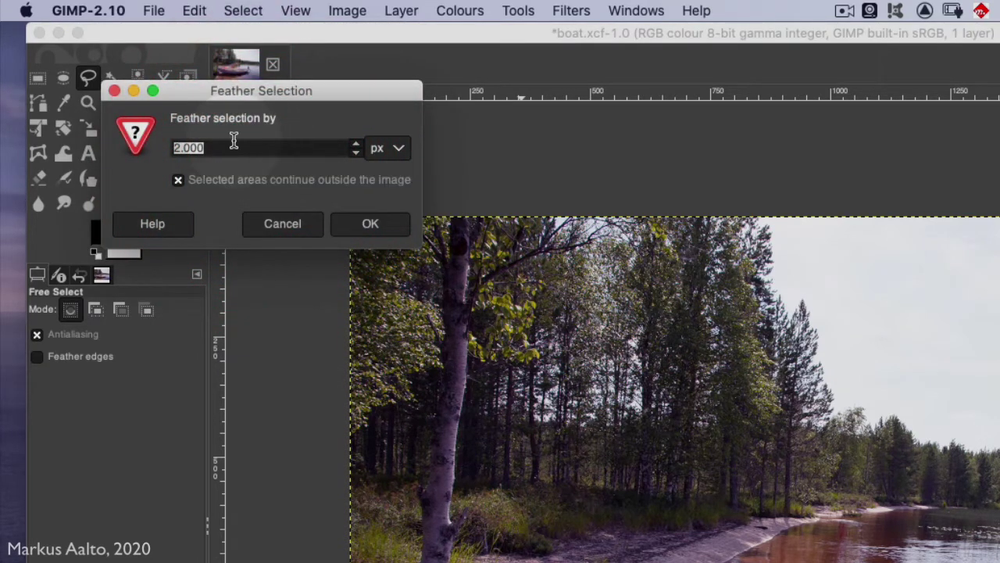
drag(224, 145, 168, 151)
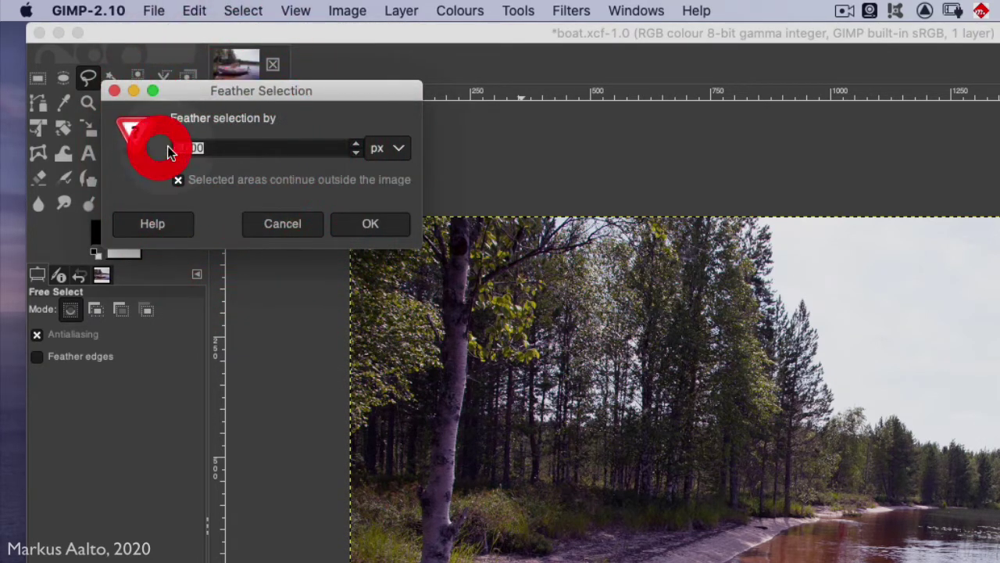
click(241, 148)
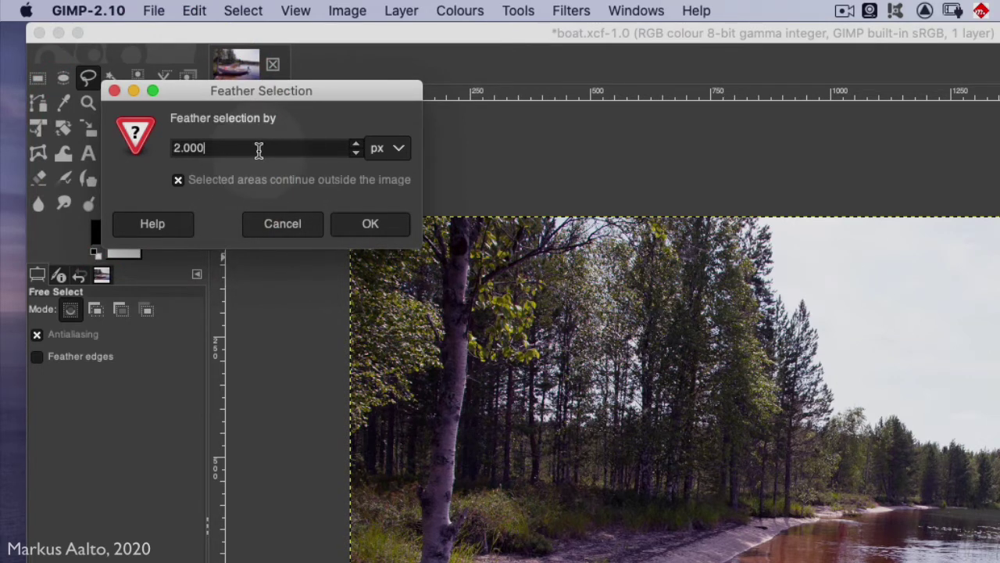
click(372, 224)
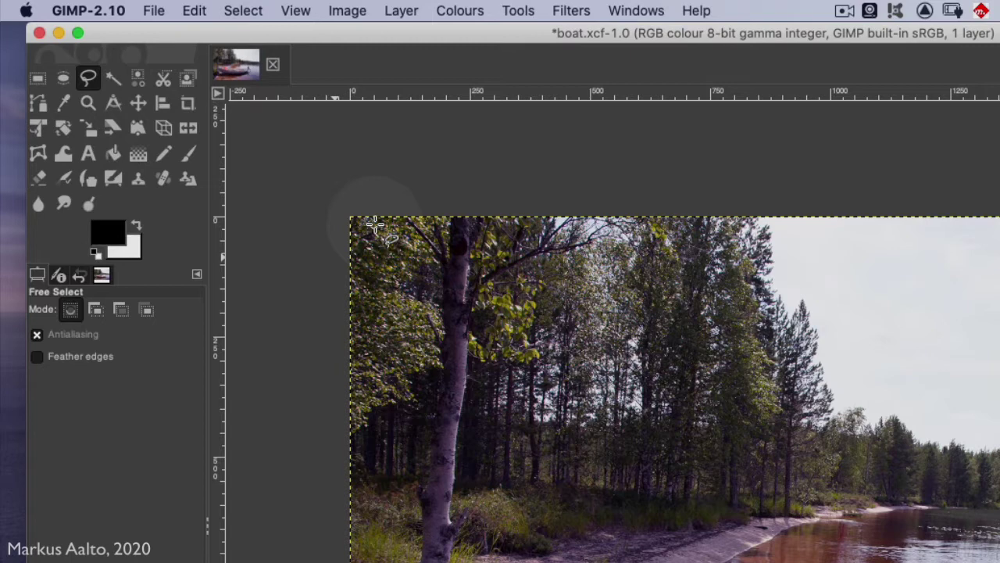
Copy the feathered boat and reflection selection with Edit > Copy
click(195, 13)
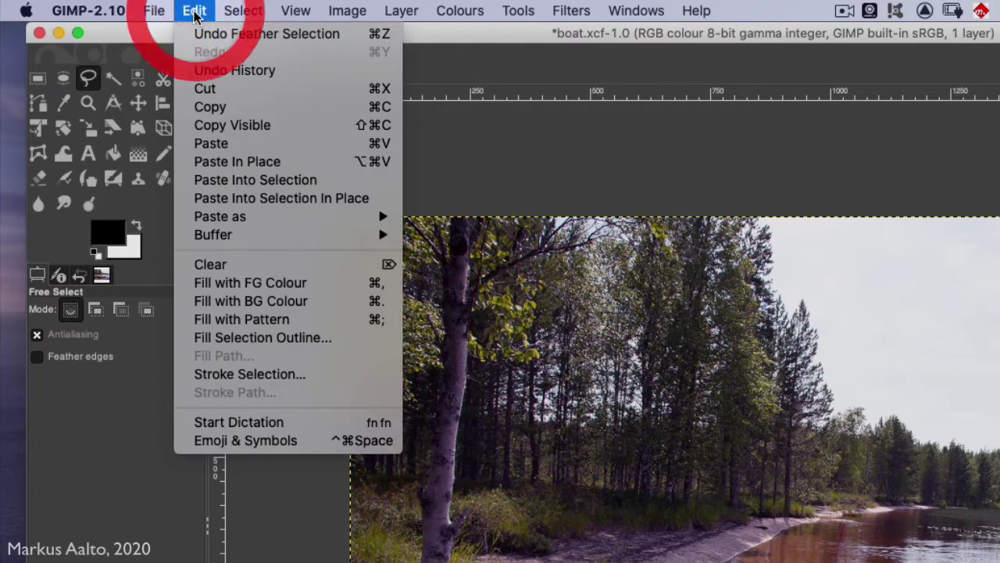
click(223, 109)
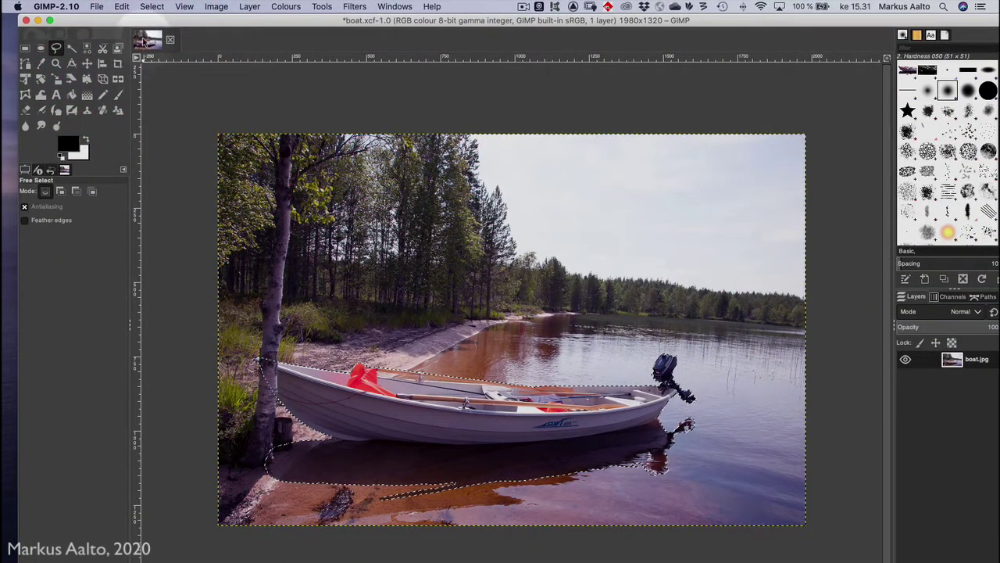
click(96, 7)
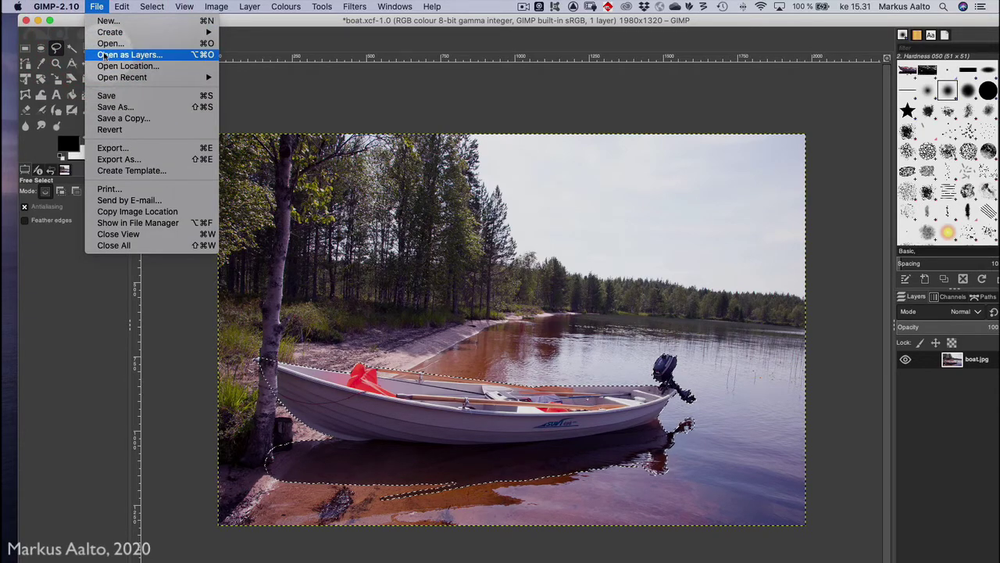
Open river.xcf from the Open Image dialog as a second image
click(108, 44)
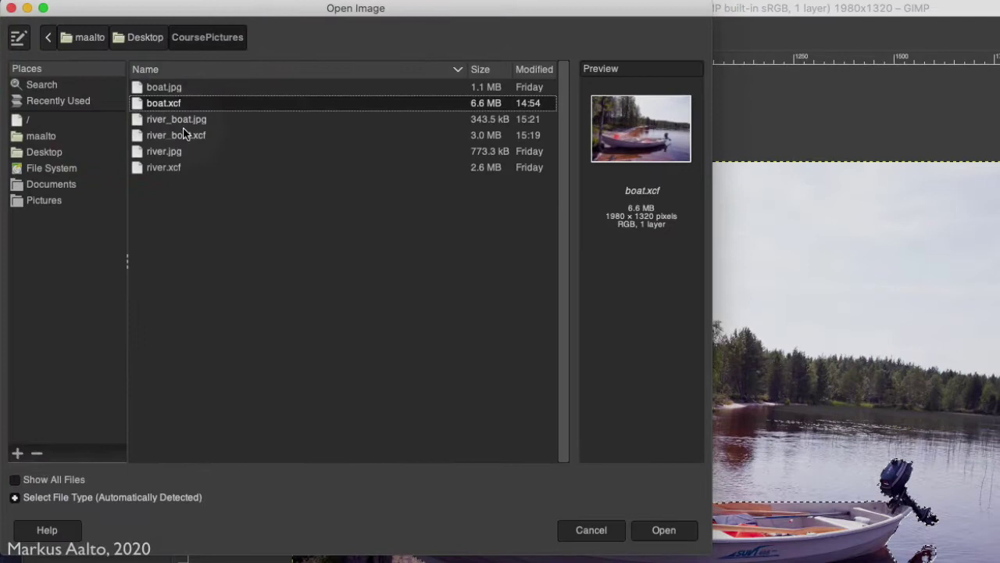
click(160, 169)
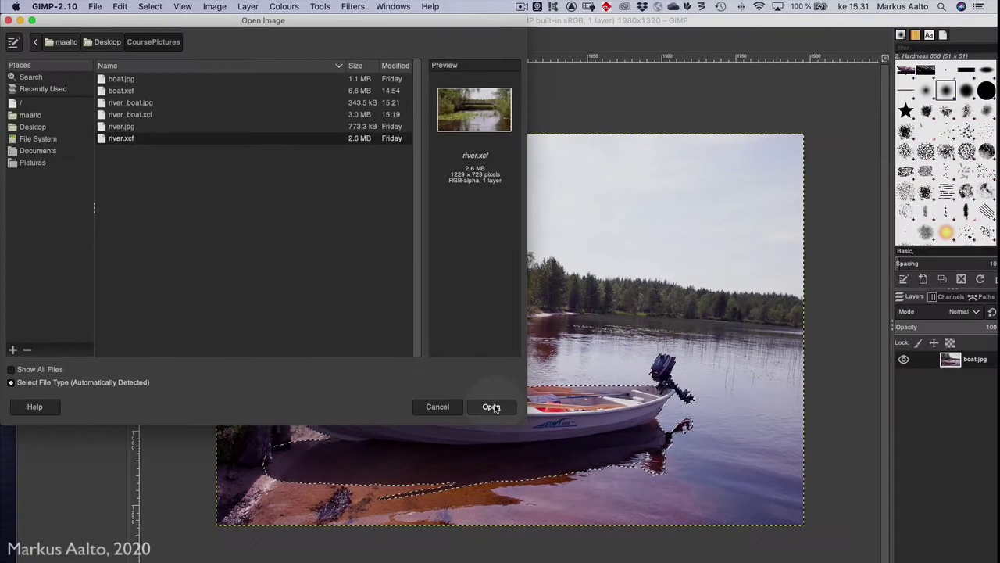
click(664, 530)
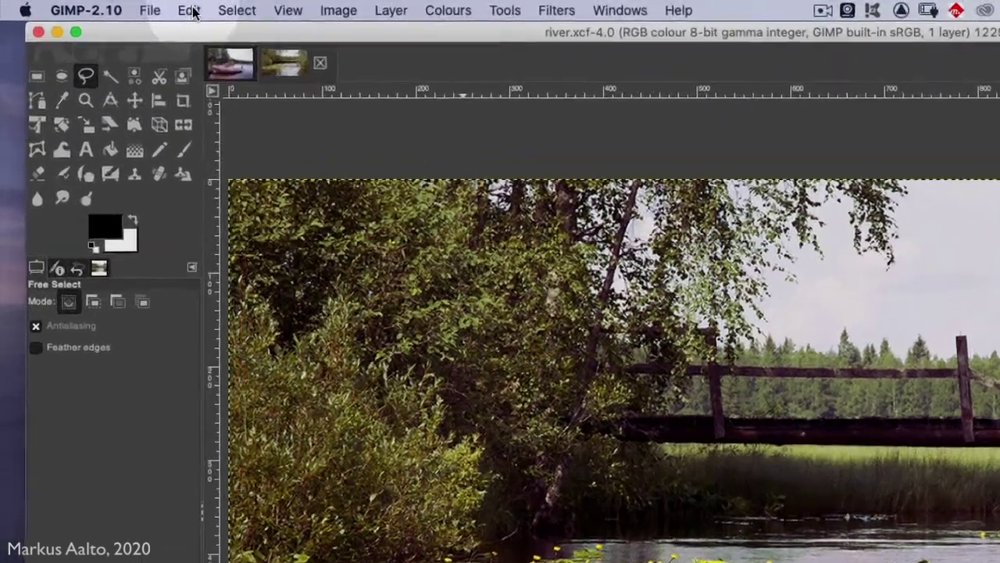
Paste the copied boat into river.xcf as a new layer above river.jpg
click(121, 7)
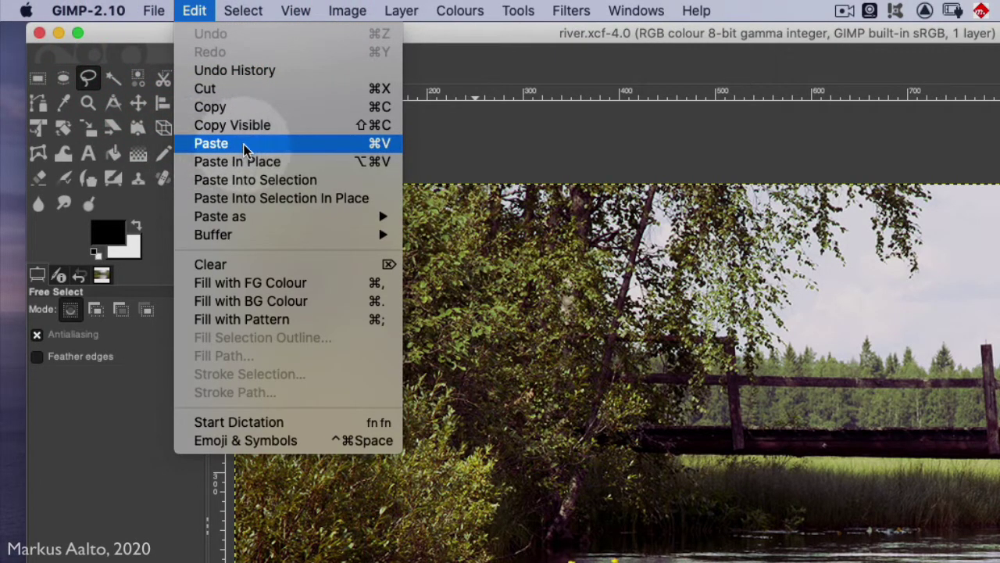
mouse_move(201, 220)
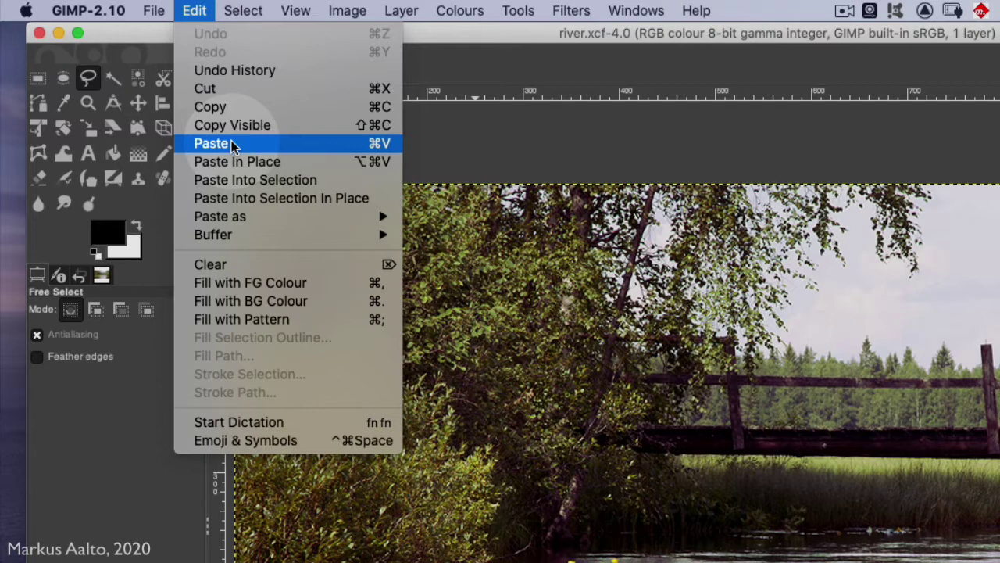
mouse_move(232, 217)
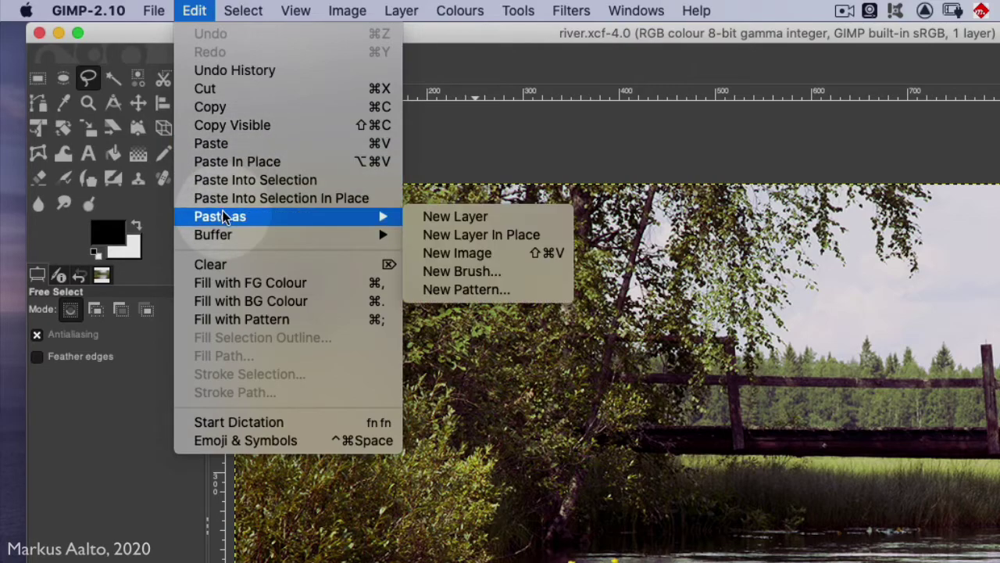
click(479, 218)
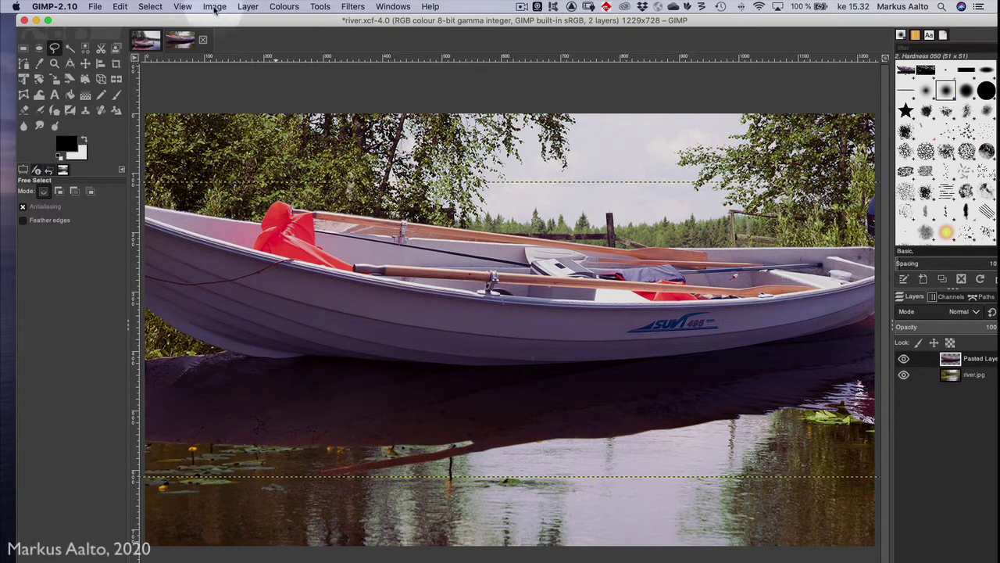
click(249, 7)
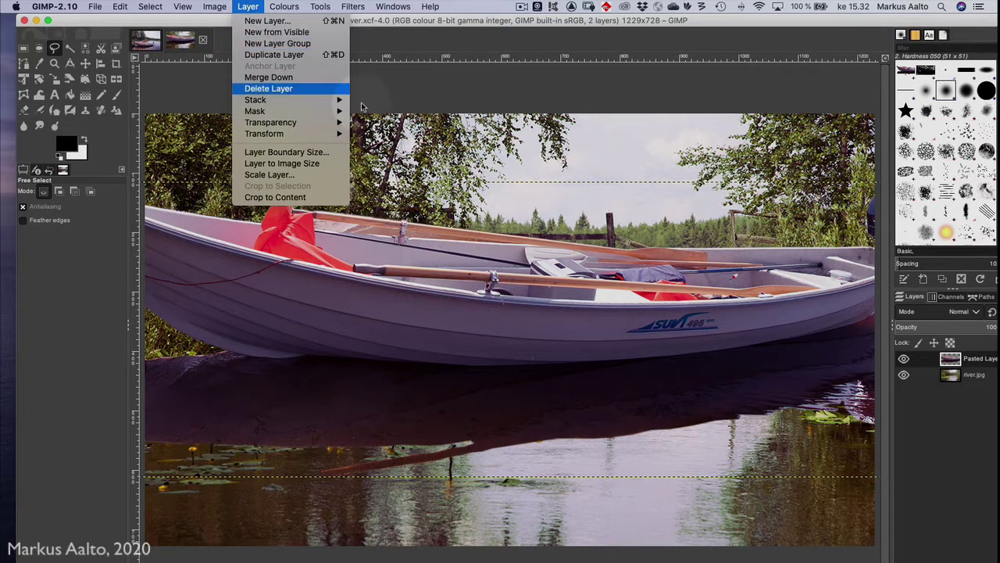
click(398, 81)
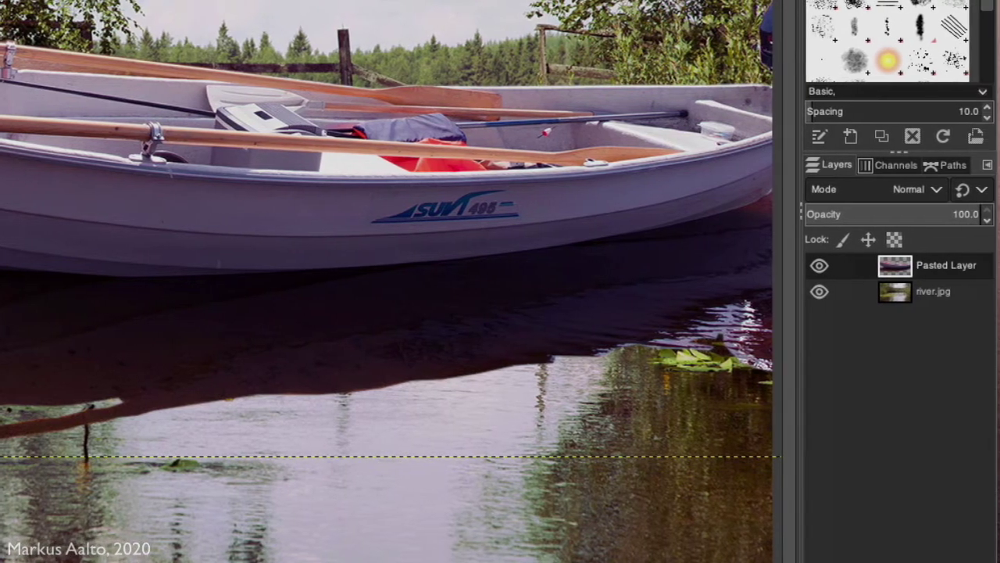
Rename the Pasted Layer to 'Boat' in the Layers panel
click(942, 268)
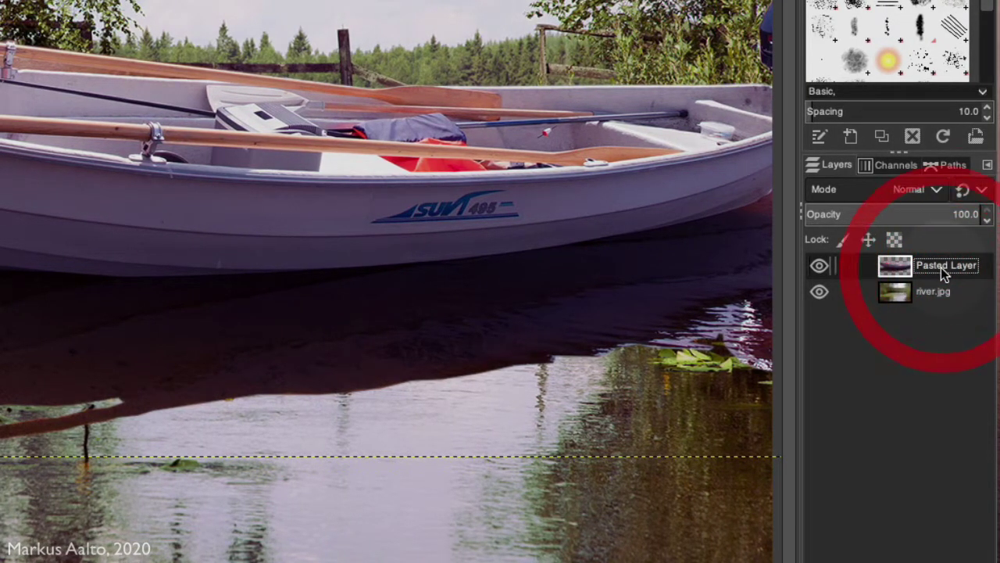
double_click(941, 267)
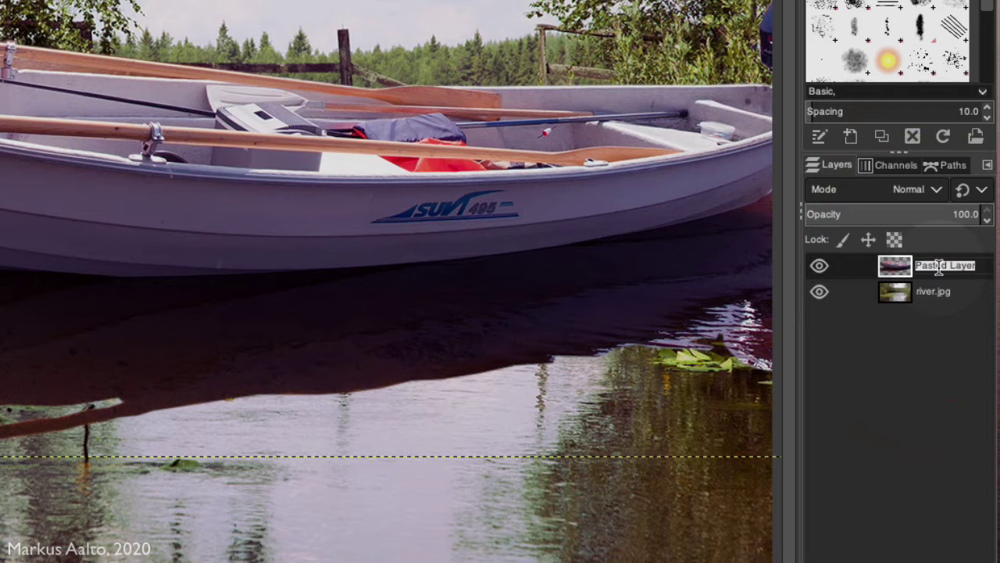
text(Boat)
key(Return)
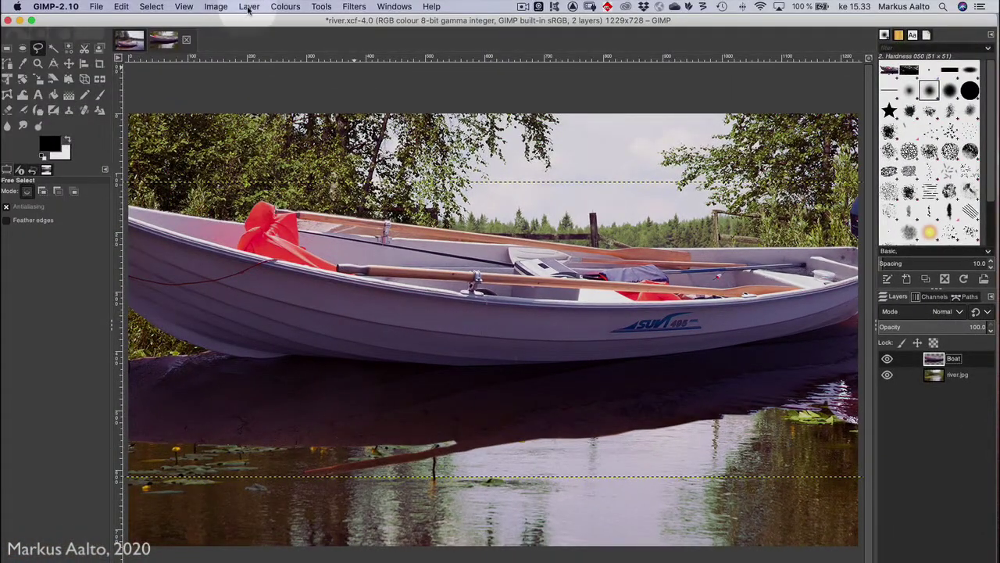
Scale the Boat layer from 1497 px wide down to 600 × 199 pixels, chain linked
click(249, 6)
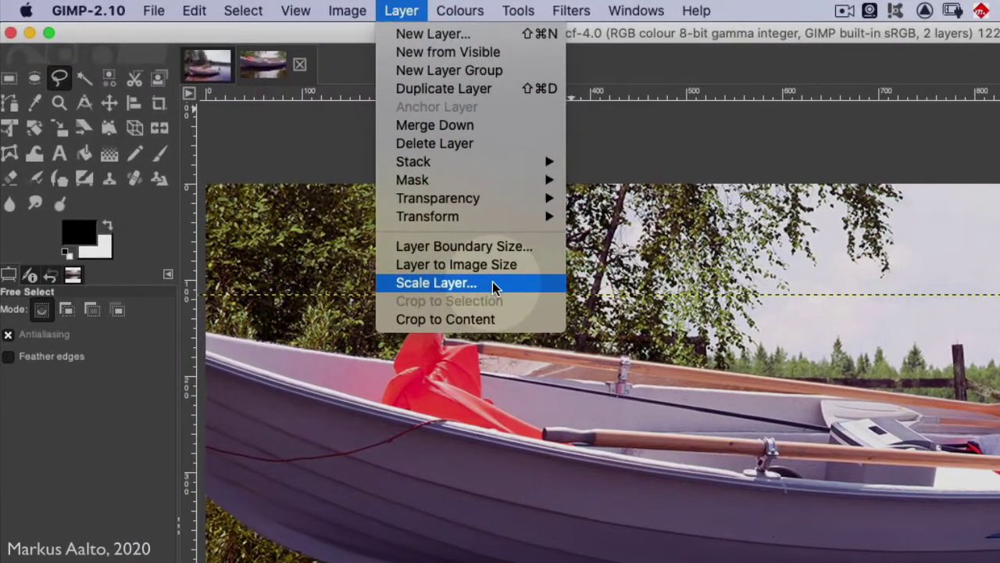
click(414, 244)
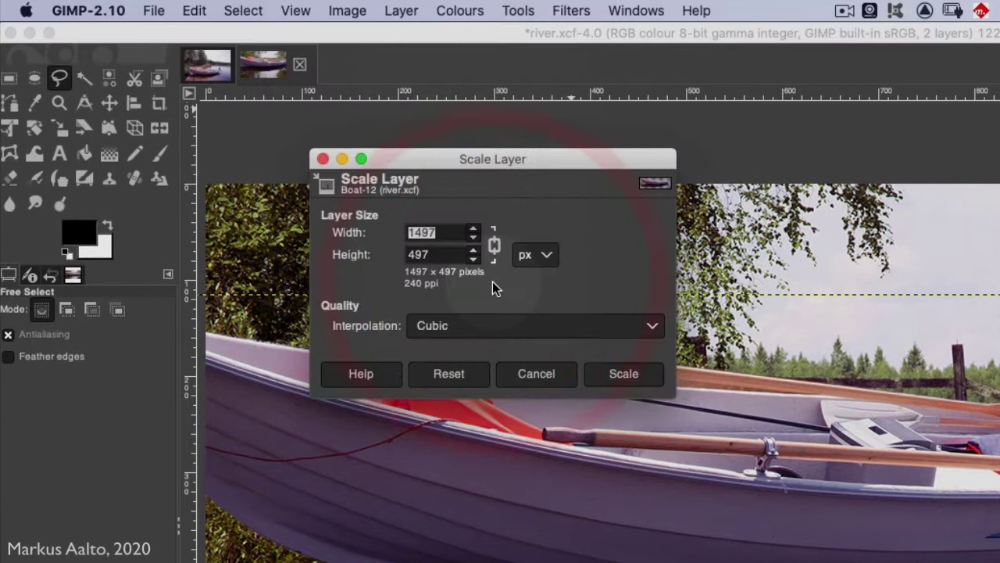
click(443, 232)
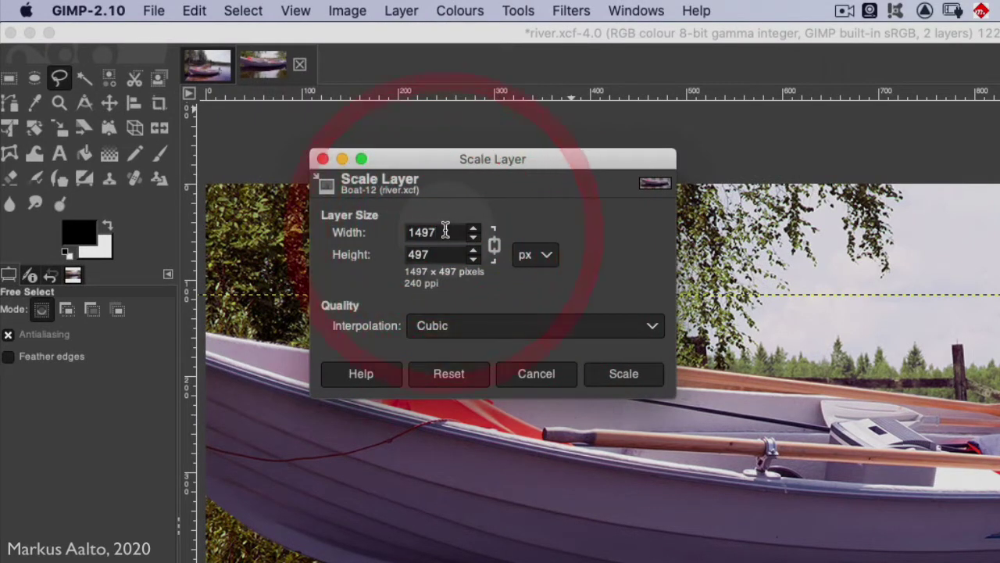
double_click(441, 232)
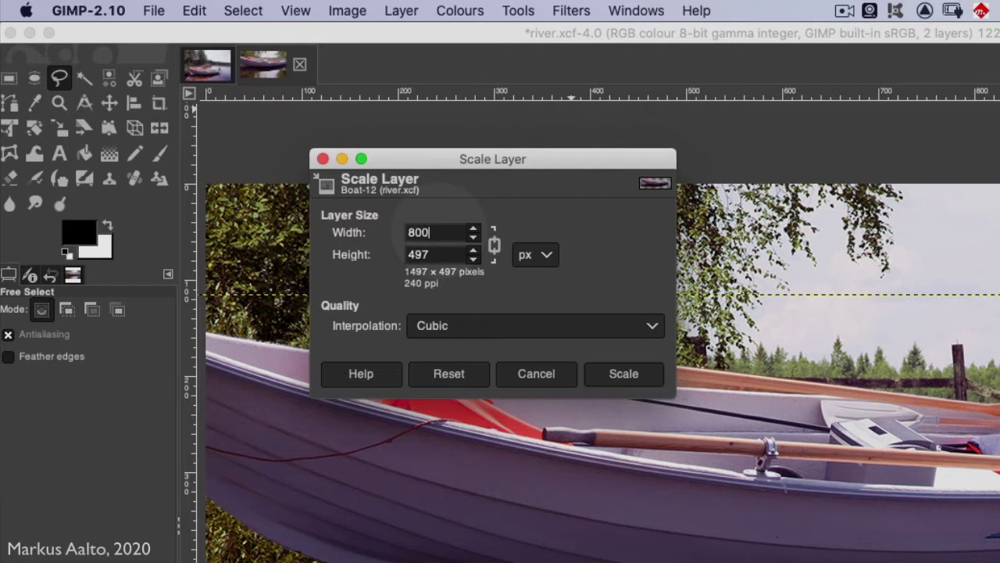
text(800)
key(Tab)
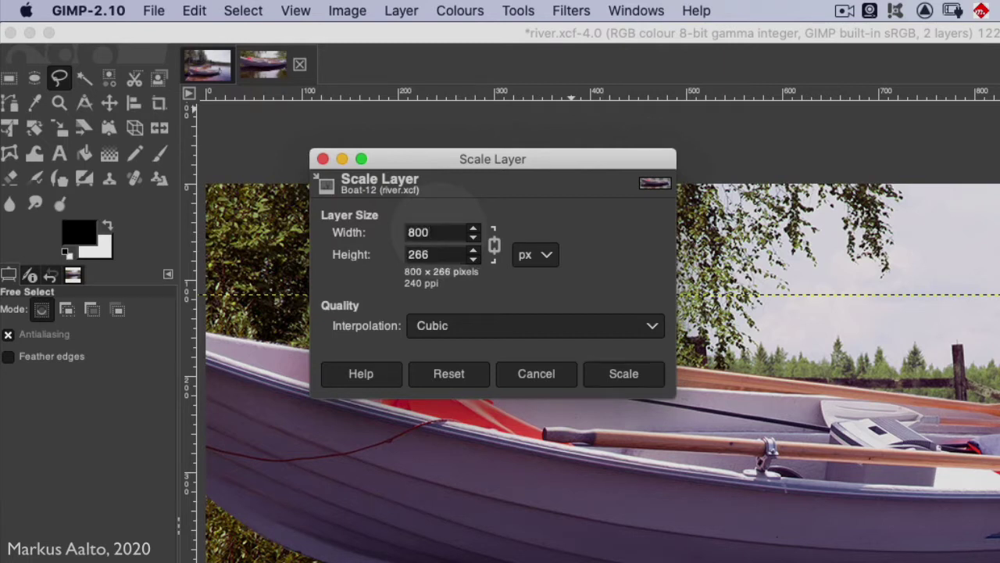
key(Tab)
click(441, 253)
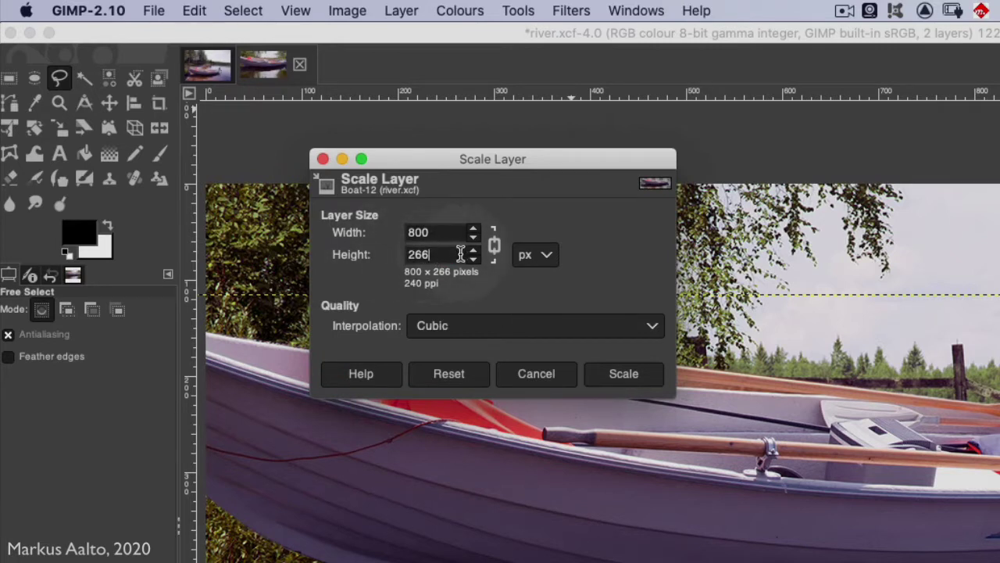
drag(450, 229, 383, 233)
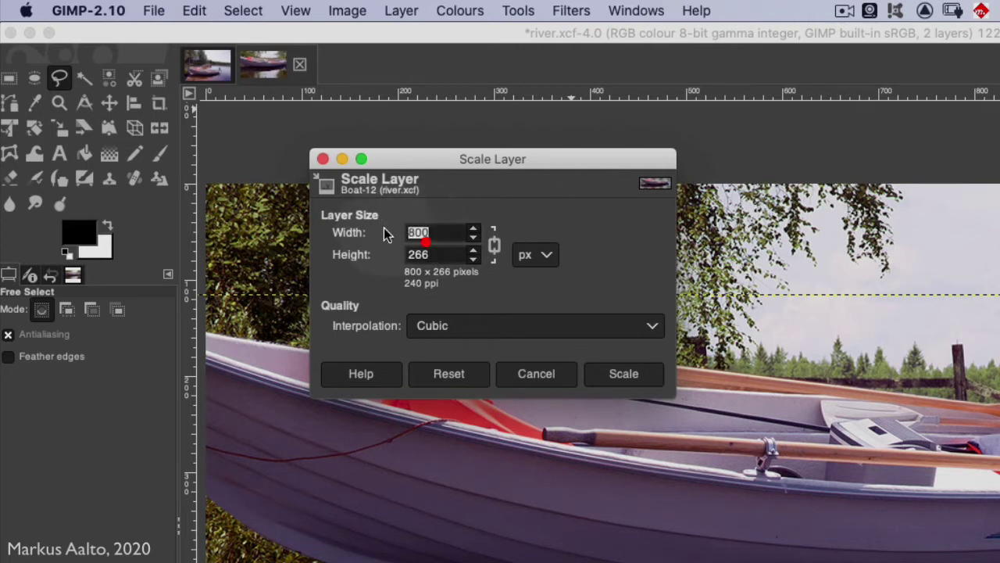
text(6)
key(Tab)
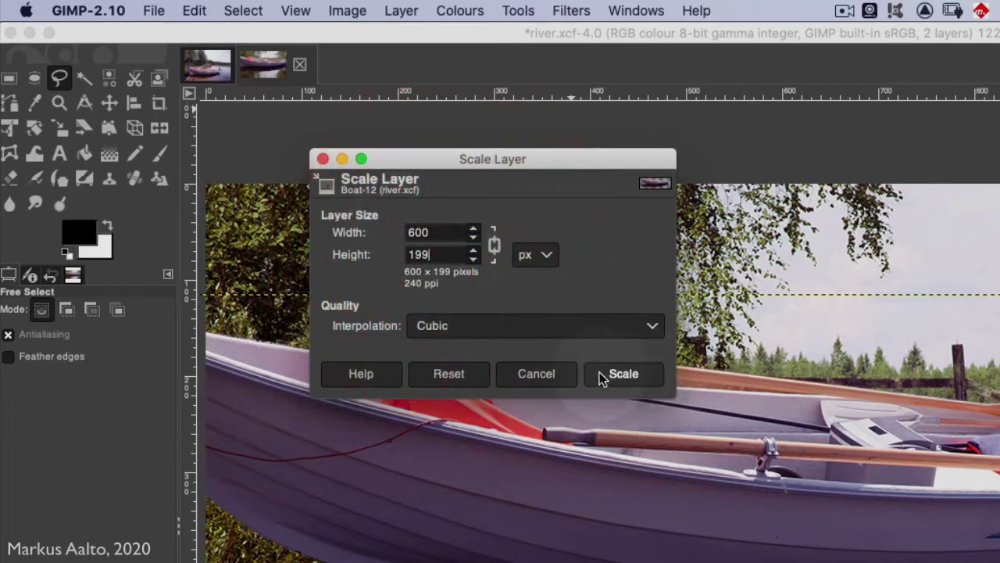
click(624, 373)
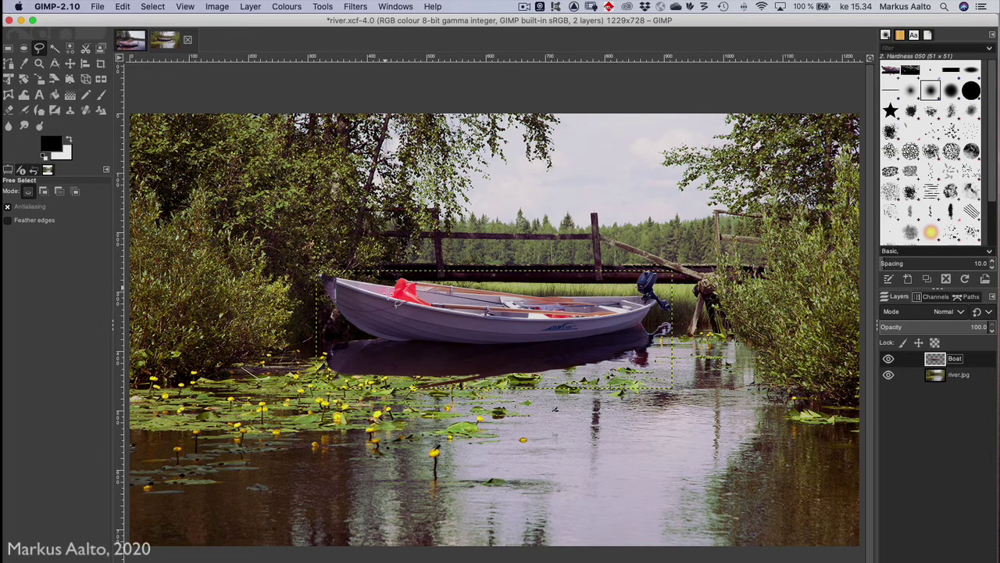
Free-select around the boat, then drag the Boat layer up and to the left
click(502, 308)
click(442, 436)
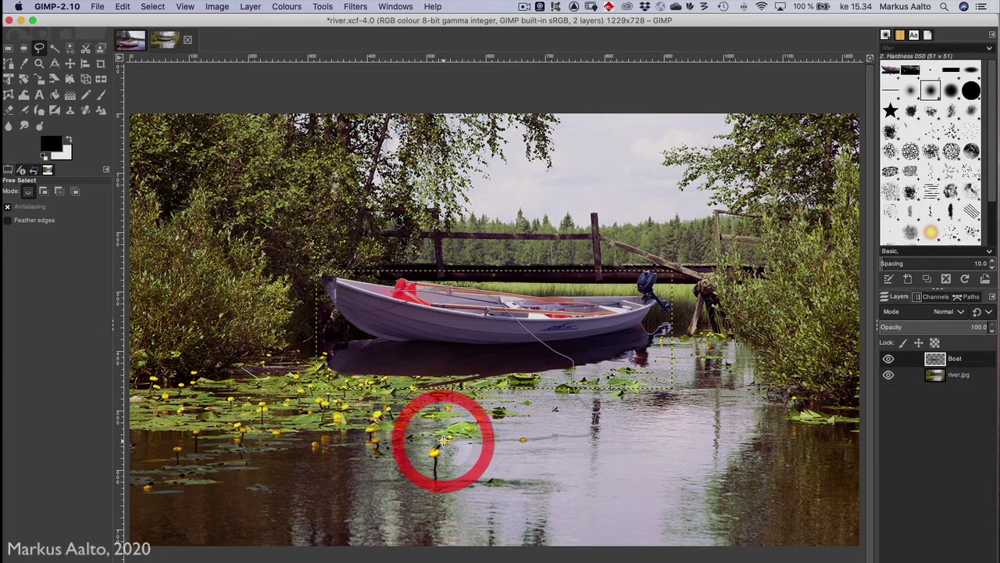
click(391, 291)
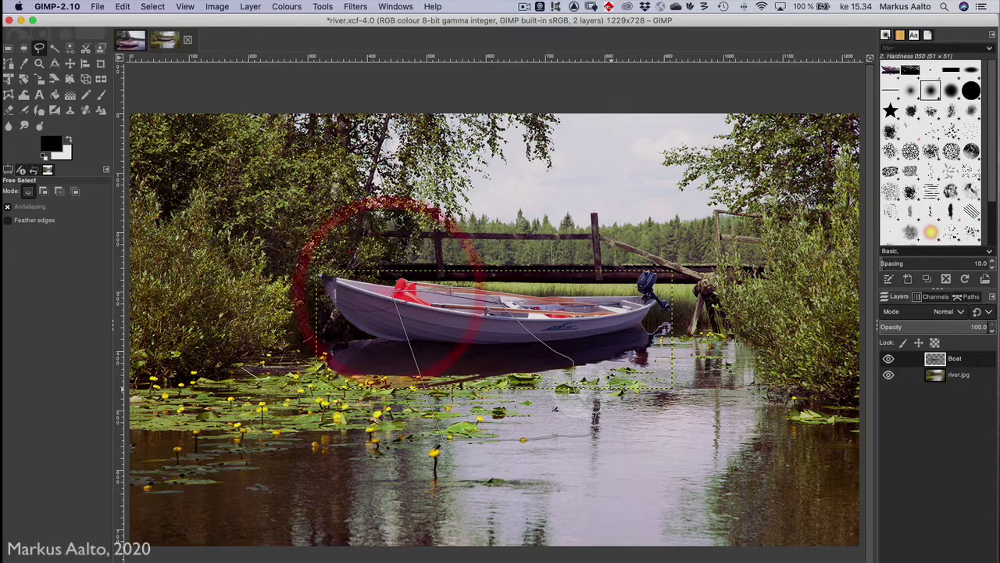
key(Return)
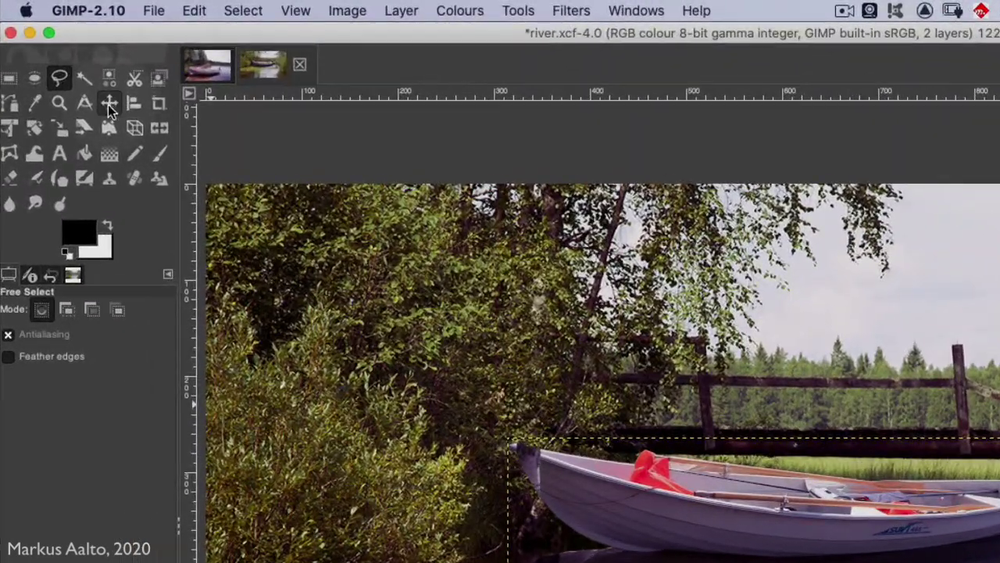
click(109, 105)
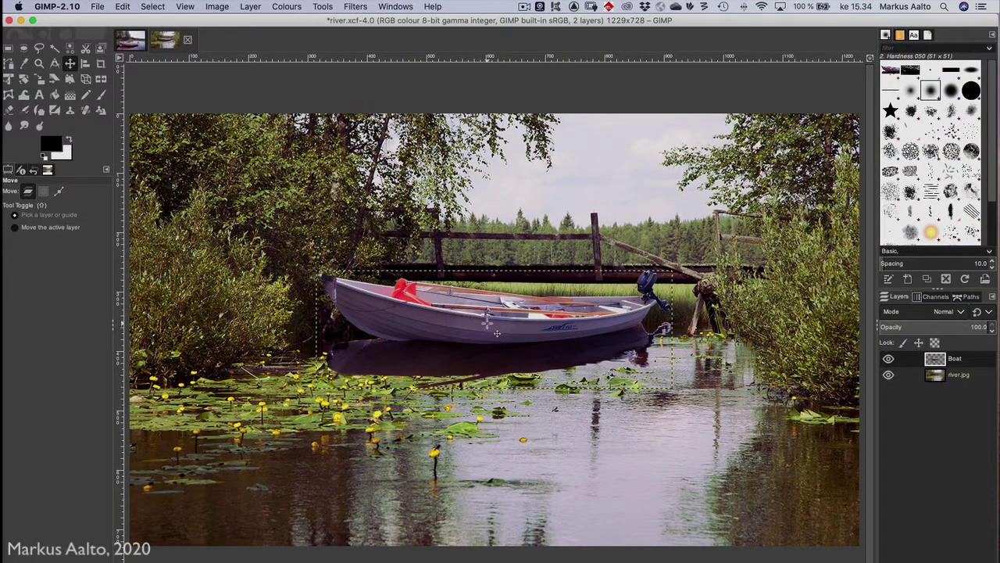
drag(496, 334, 440, 332)
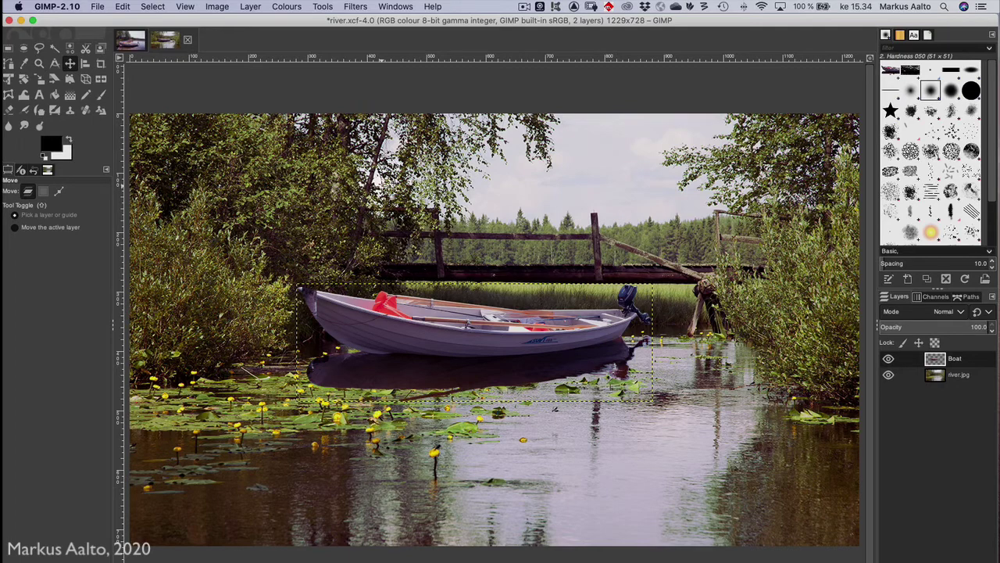
Flip the Boat layer horizontally so the bow faces right
click(249, 7)
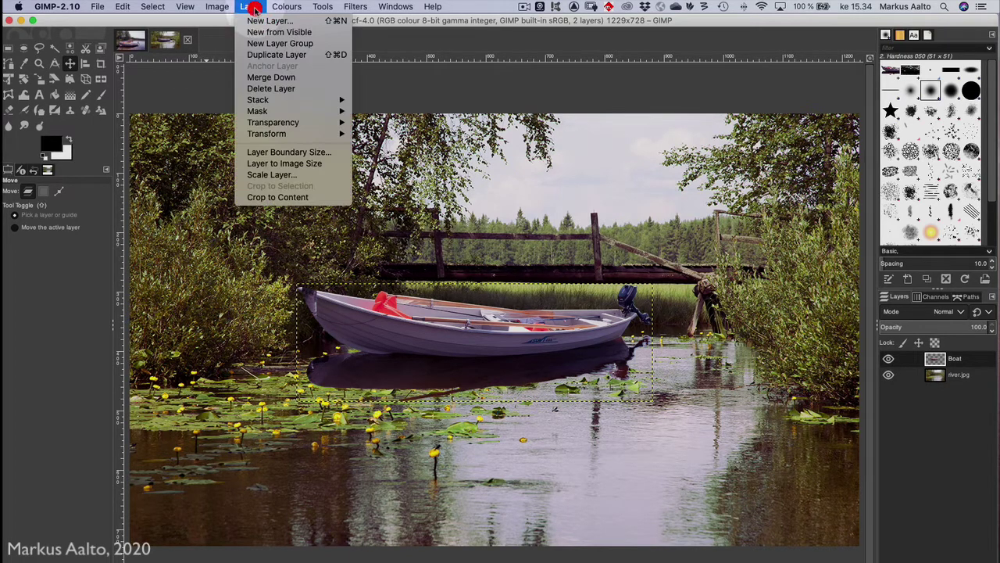
mouse_move(267, 135)
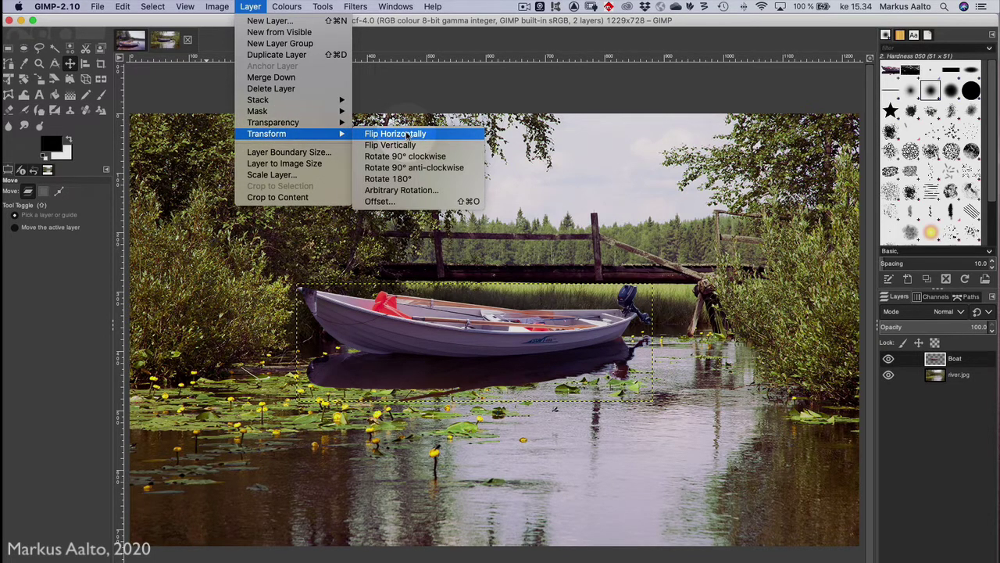
click(380, 134)
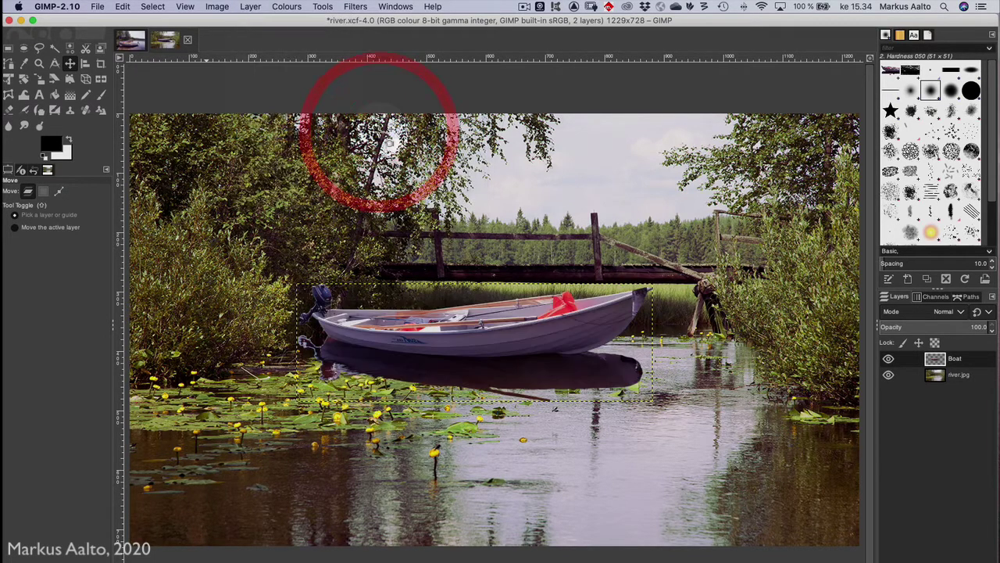
Drag the boat right and down toward the river's right bank
drag(486, 332, 647, 365)
click(647, 365)
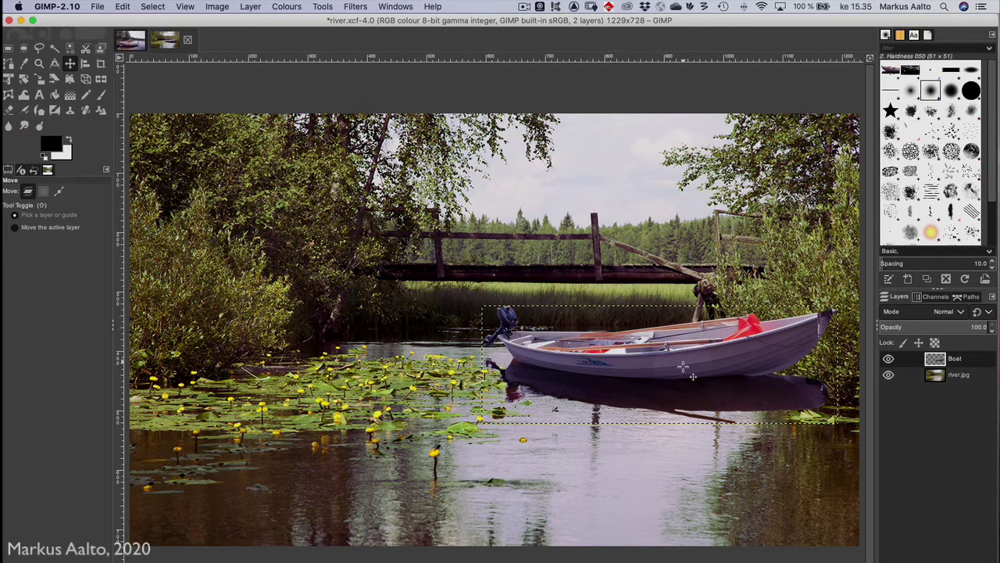
click(644, 373)
drag(635, 366, 692, 385)
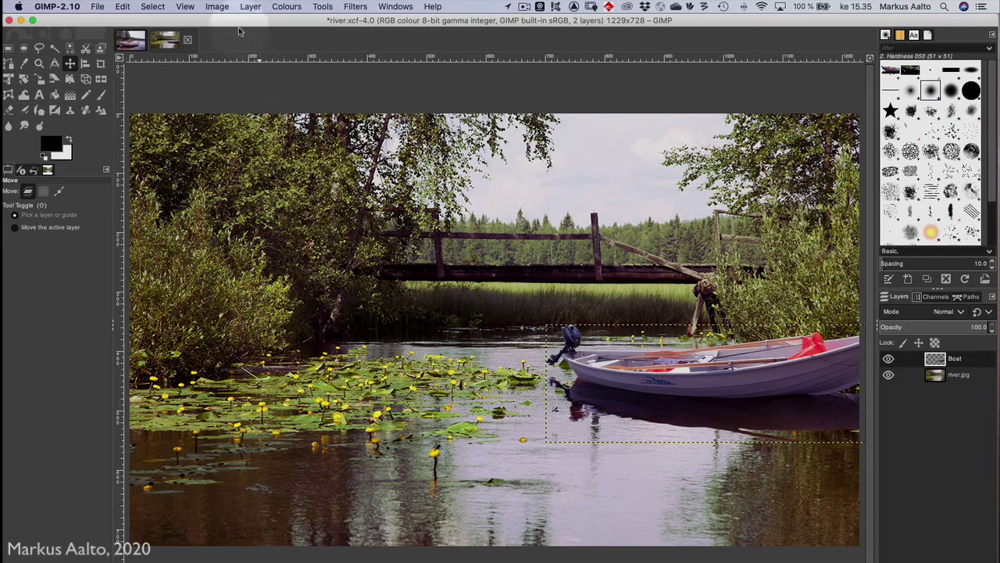
Turn off Show Layer Boundary and nudge the Boat layer slightly lower
click(185, 7)
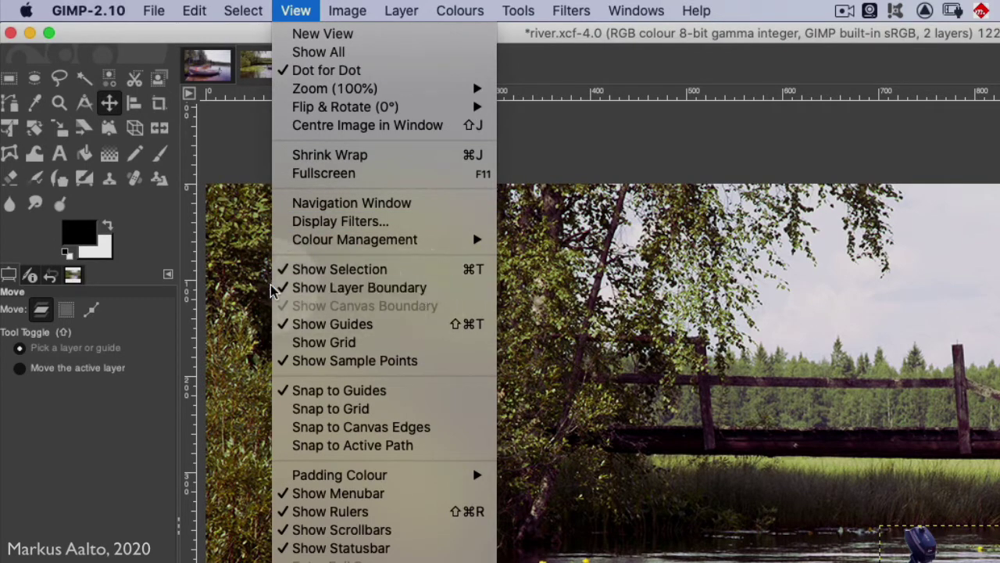
click(298, 289)
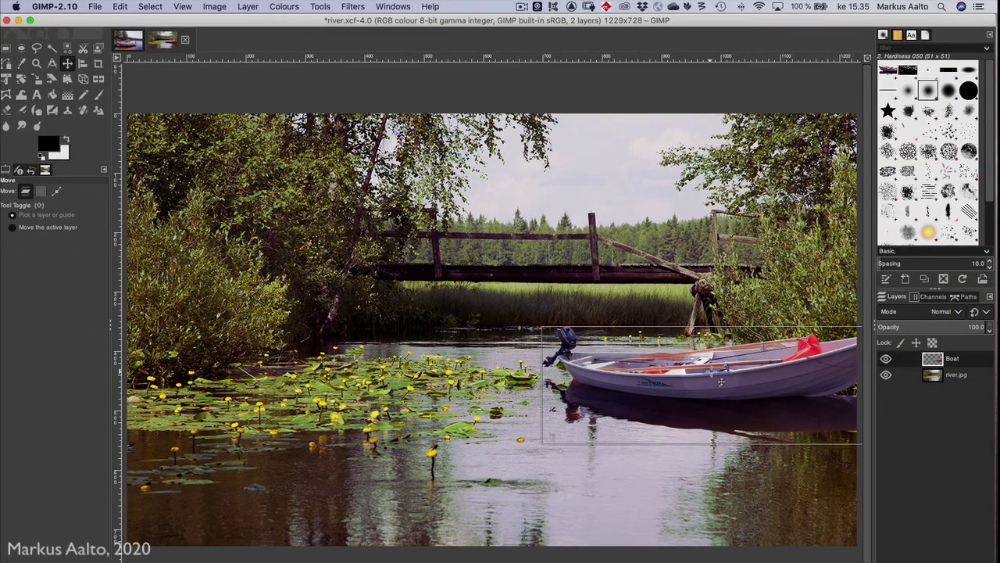
drag(722, 380, 722, 382)
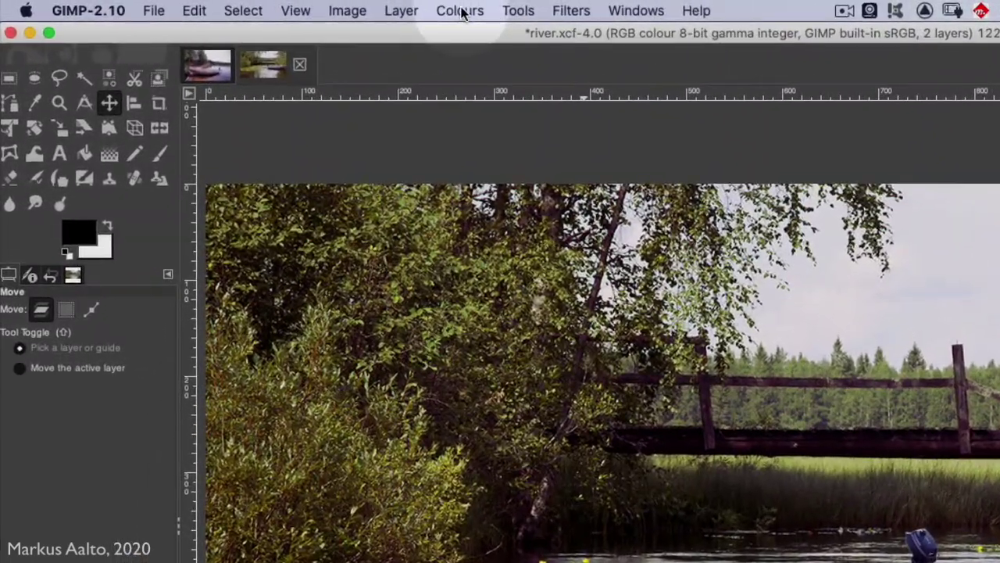
Apply Colour Balance to the boat's midtones: Magenta–Green 17.0, Yellow–Blue -5.0
click(416, 10)
click(474, 35)
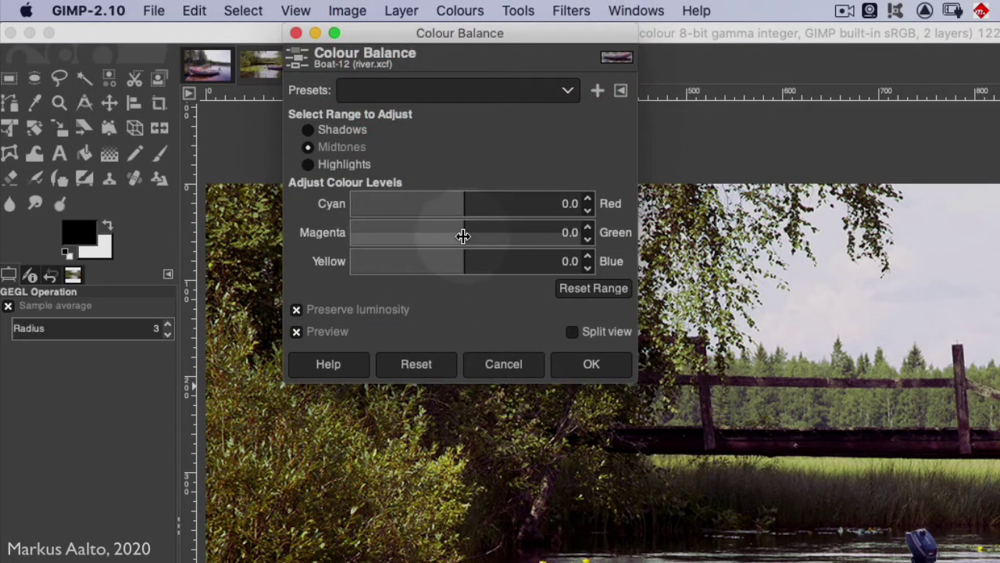
drag(463, 236, 484, 235)
drag(346, 167, 350, 169)
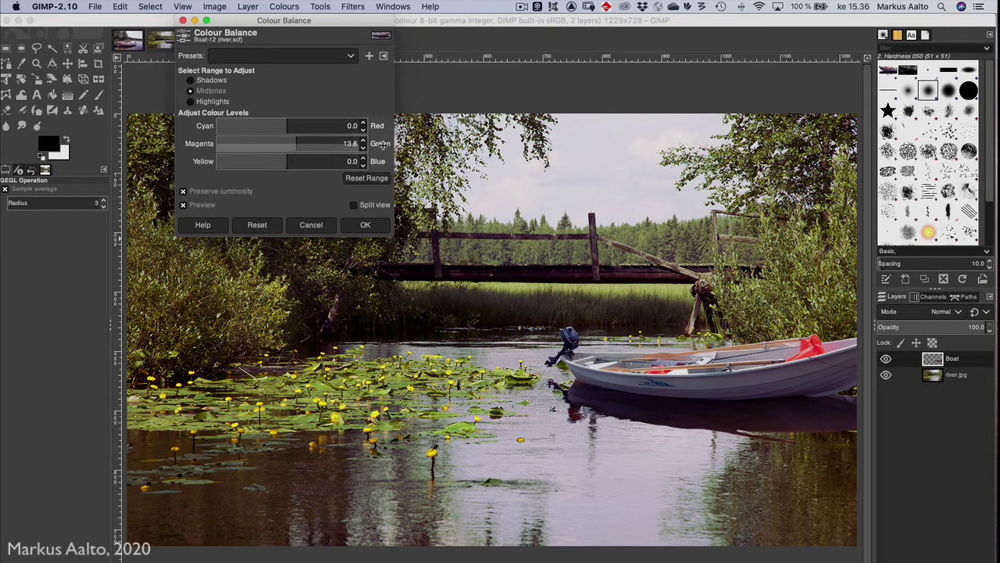
mouse_move(381, 143)
mouse_down()
mouse_move(514, 148)
mouse_move(406, 146)
mouse_move(375, 158)
mouse_up()
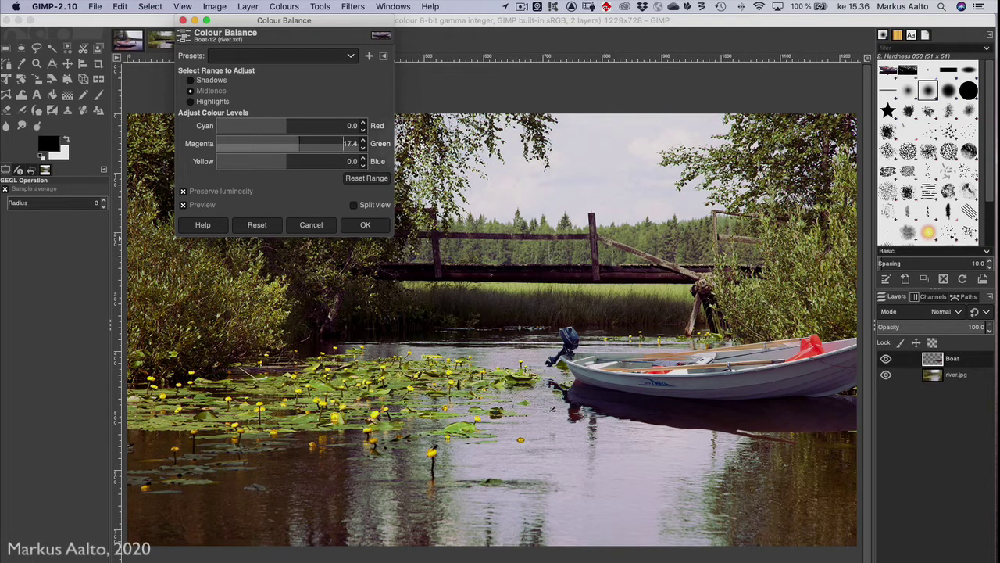
drag(286, 148, 286, 146)
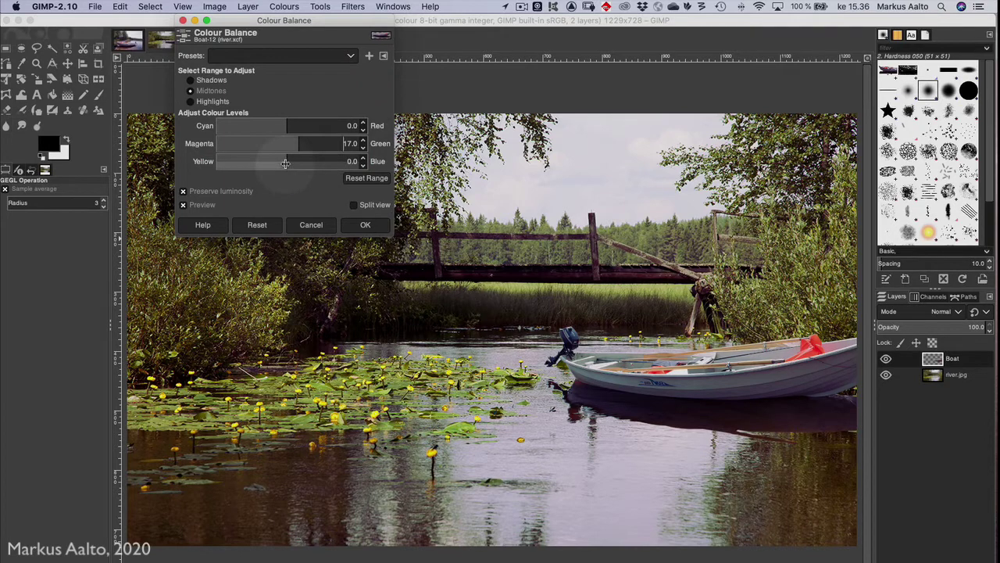
click(286, 163)
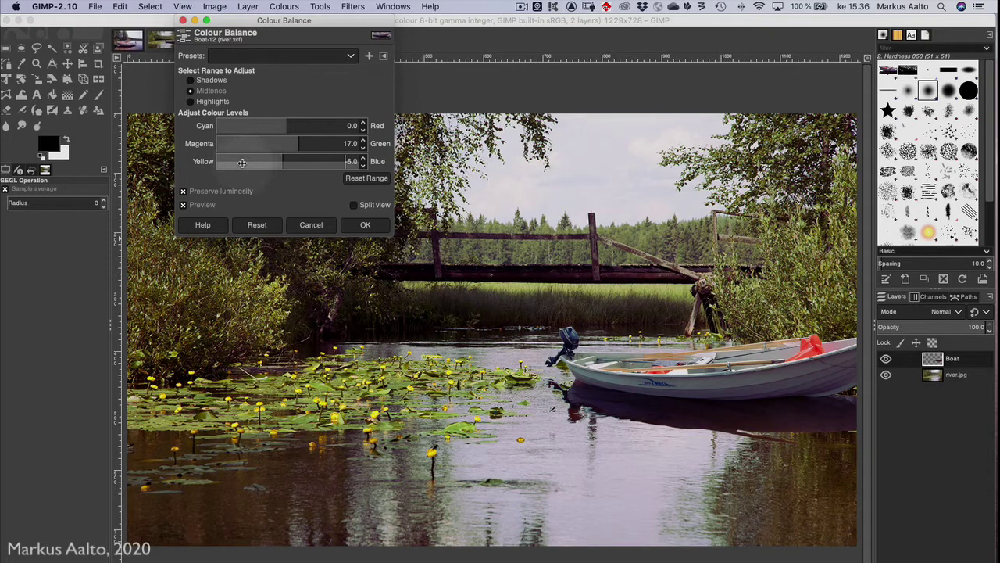
drag(233, 161, 253, 165)
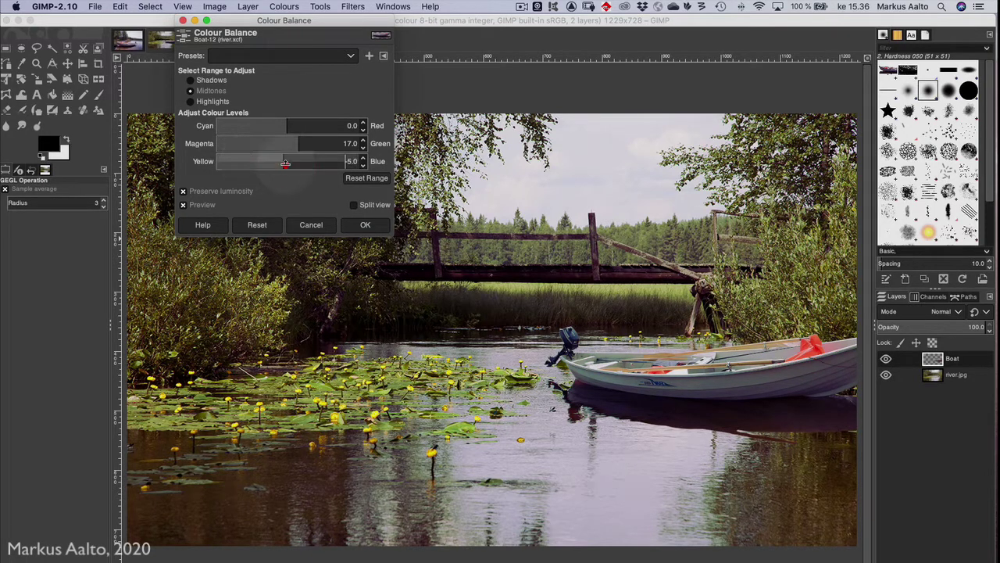
click(365, 225)
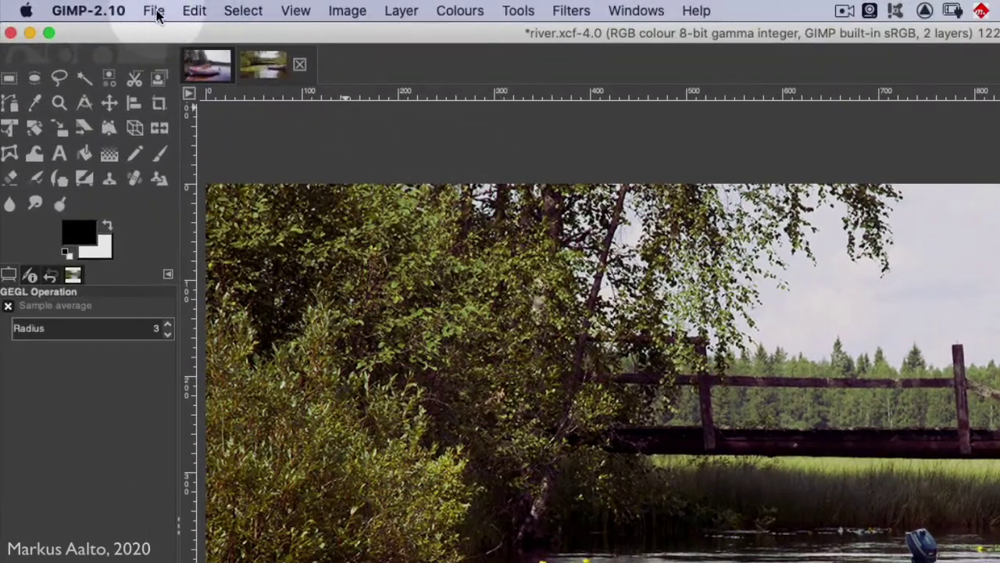
Save the composite as river_boat.xcf in CoursePictures, replacing the existing file
click(97, 7)
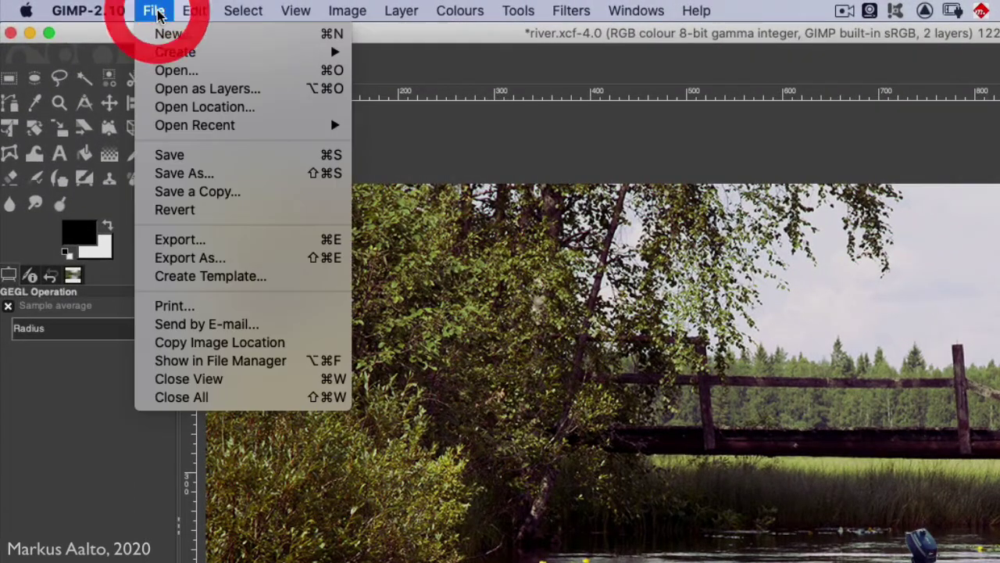
click(169, 173)
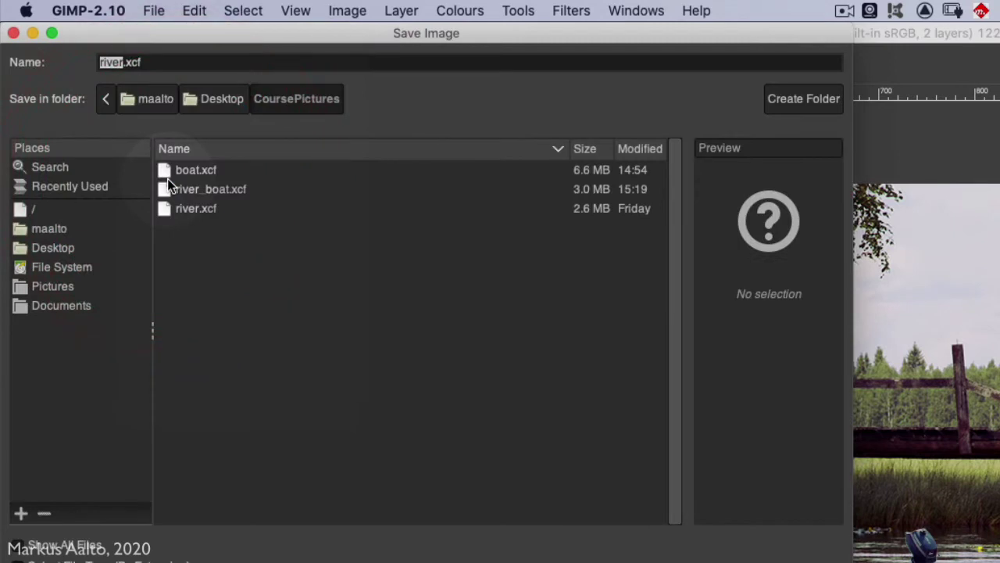
click(122, 62)
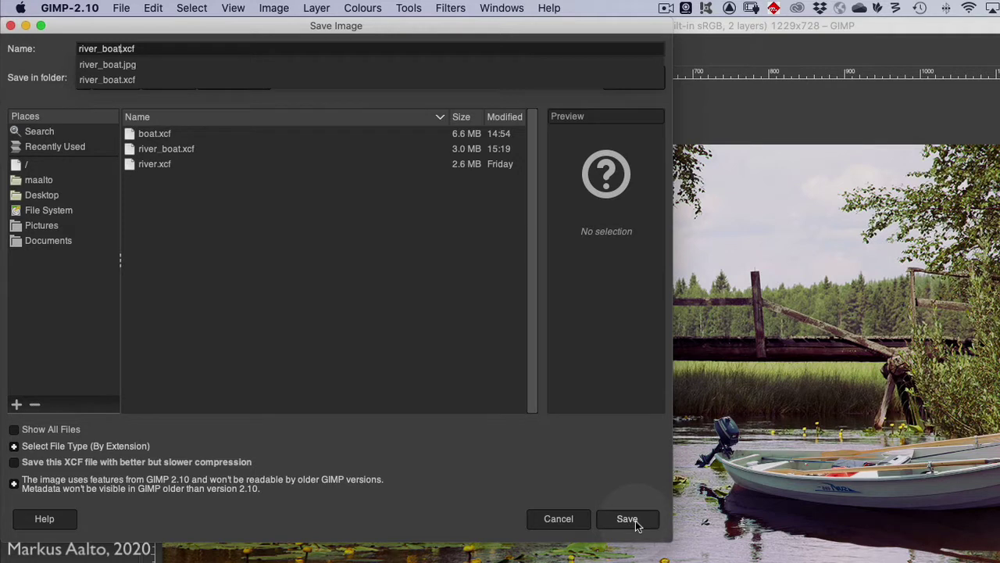
click(635, 521)
click(633, 521)
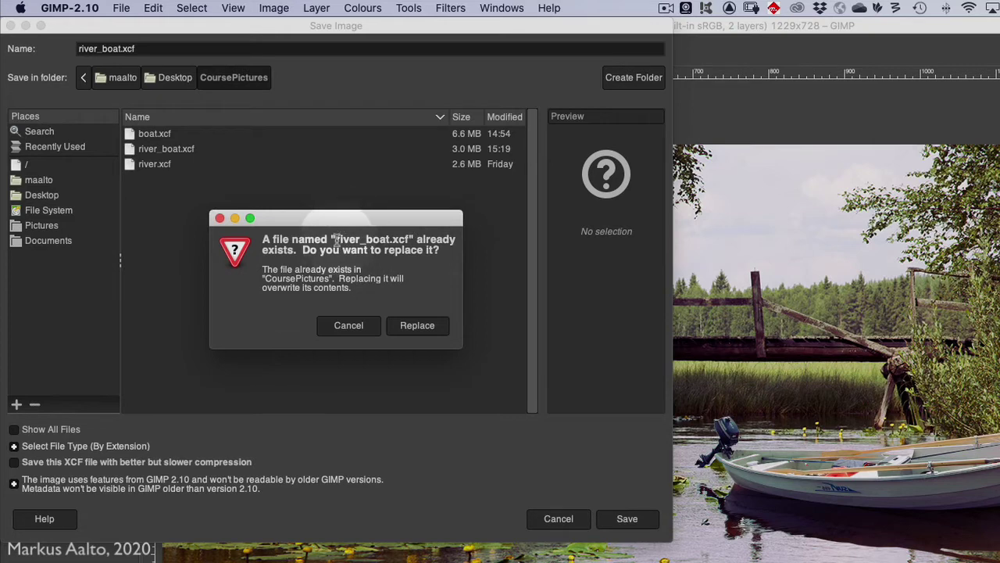
drag(336, 240, 416, 238)
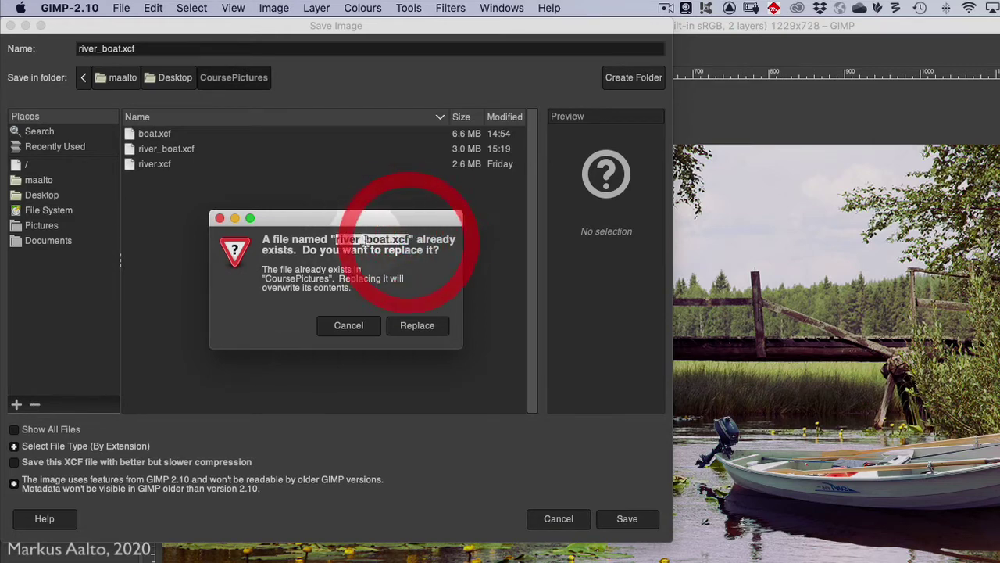
click(418, 327)
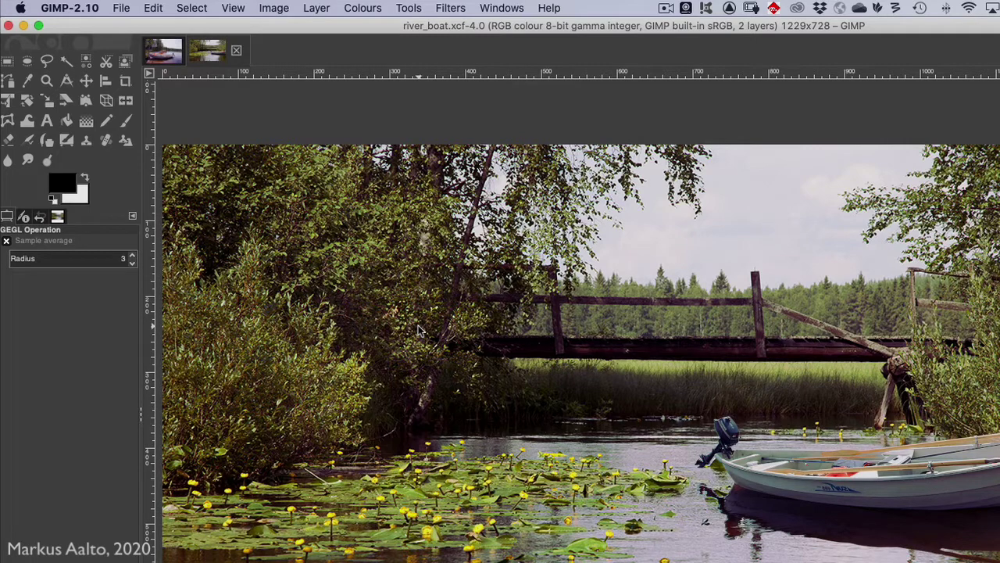
Open the Export Image dialog with river_boat.jpg as the name in CoursePictures
click(121, 9)
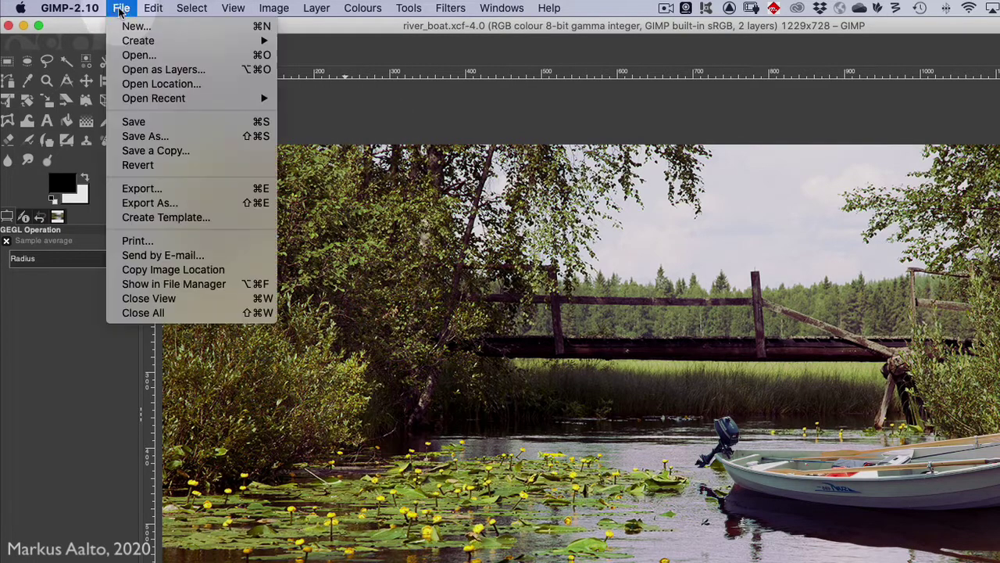
click(131, 138)
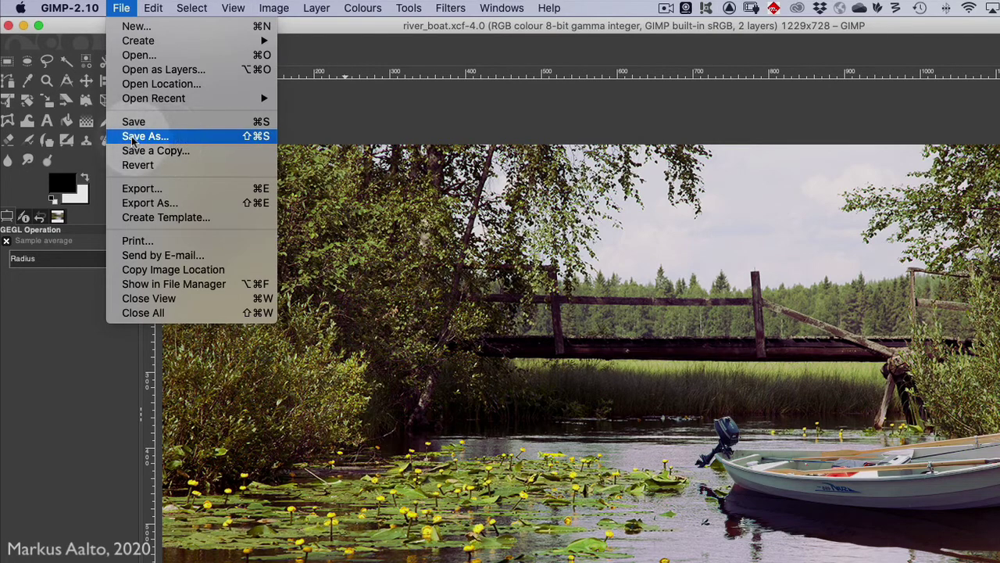
click(142, 189)
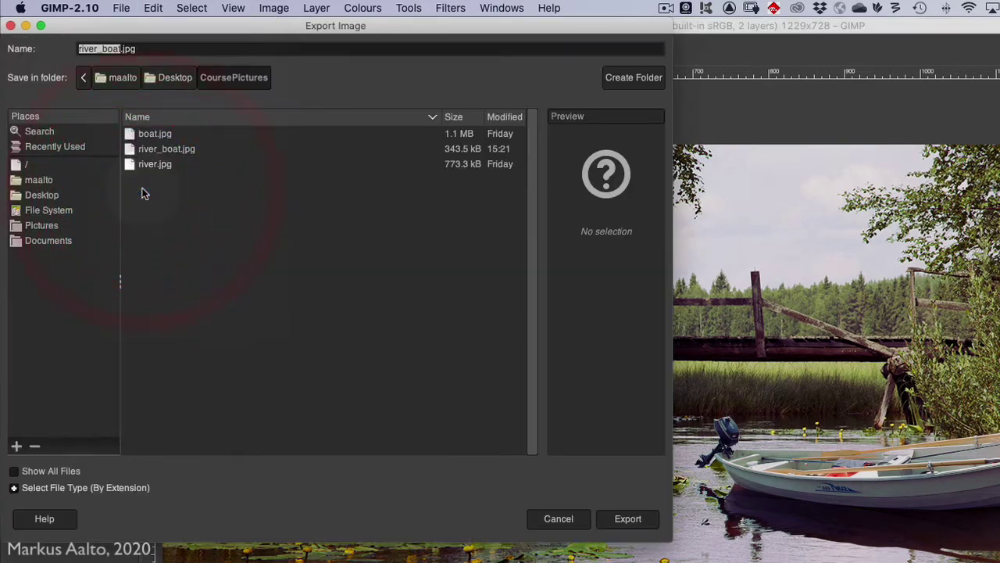
double_click(125, 48)
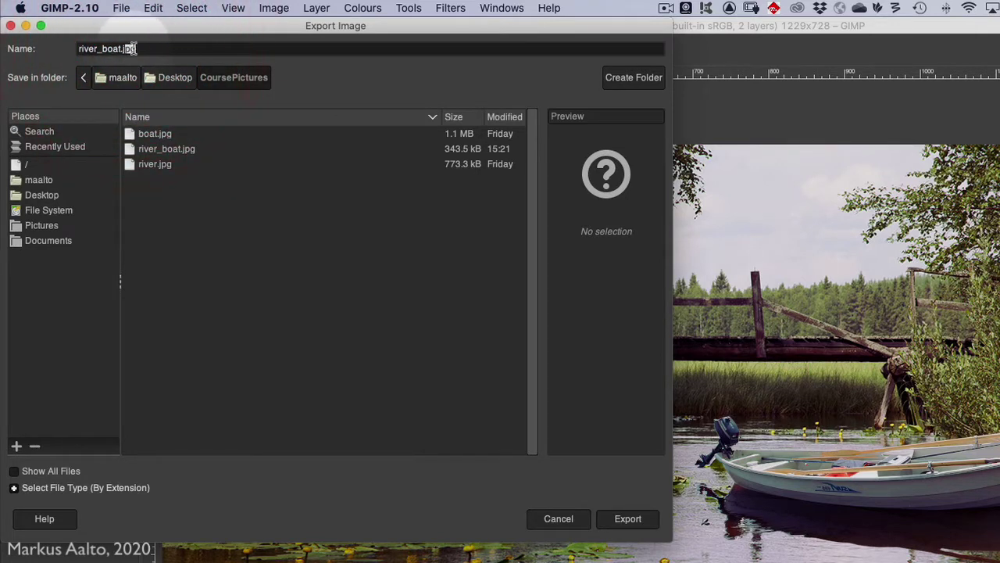
click(143, 49)
drag(139, 49, 118, 50)
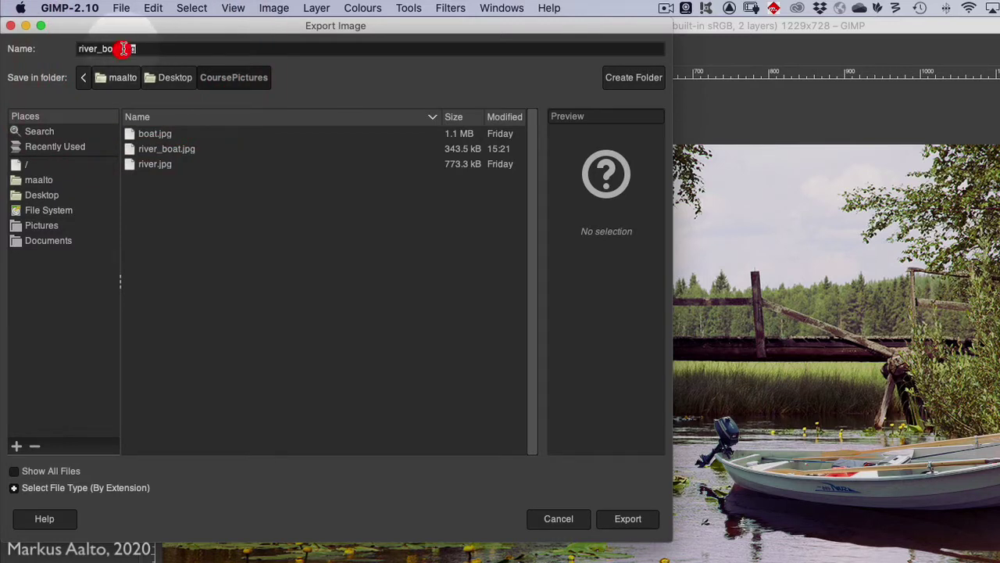
click(138, 49)
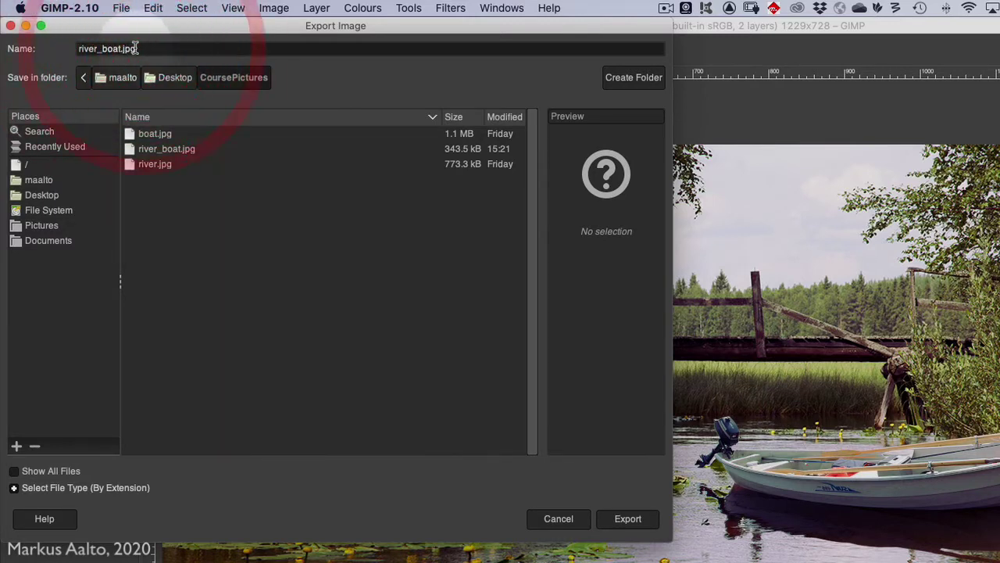
Set the export file type to JPEG image, after briefly trying PNG, and export river_boat.jpg
click(15, 488)
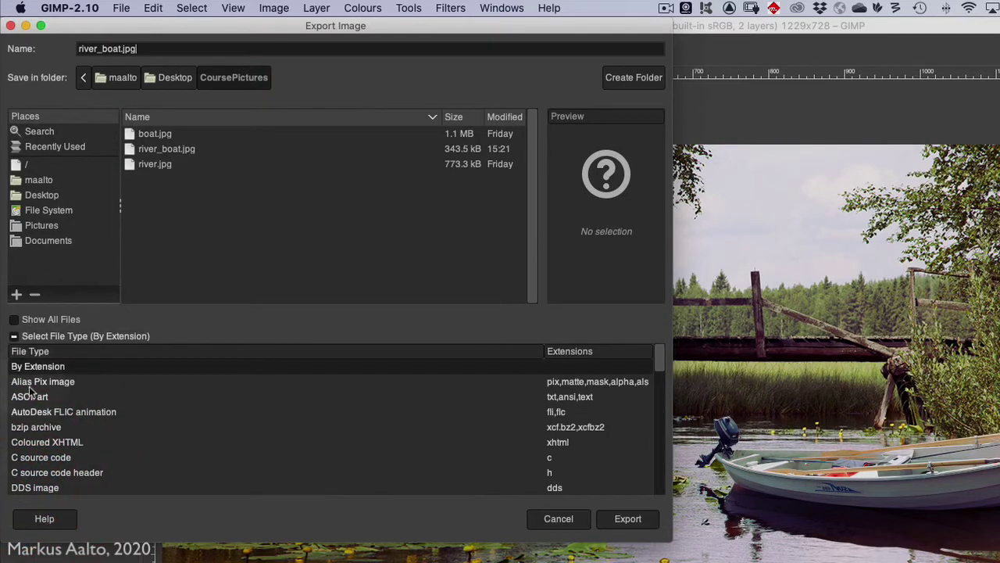
scroll(45, 447, down, 5)
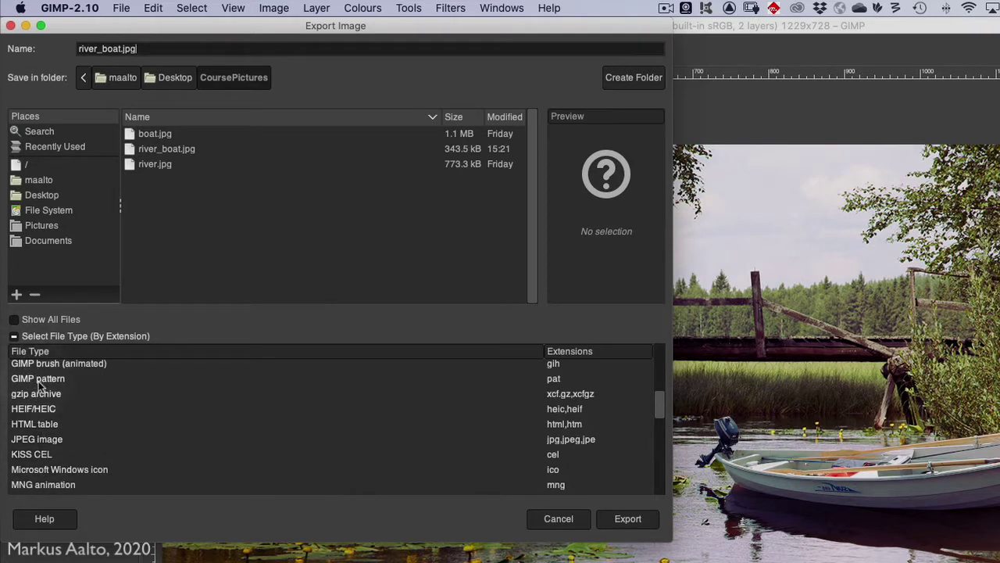
scroll(36, 413, down, 4)
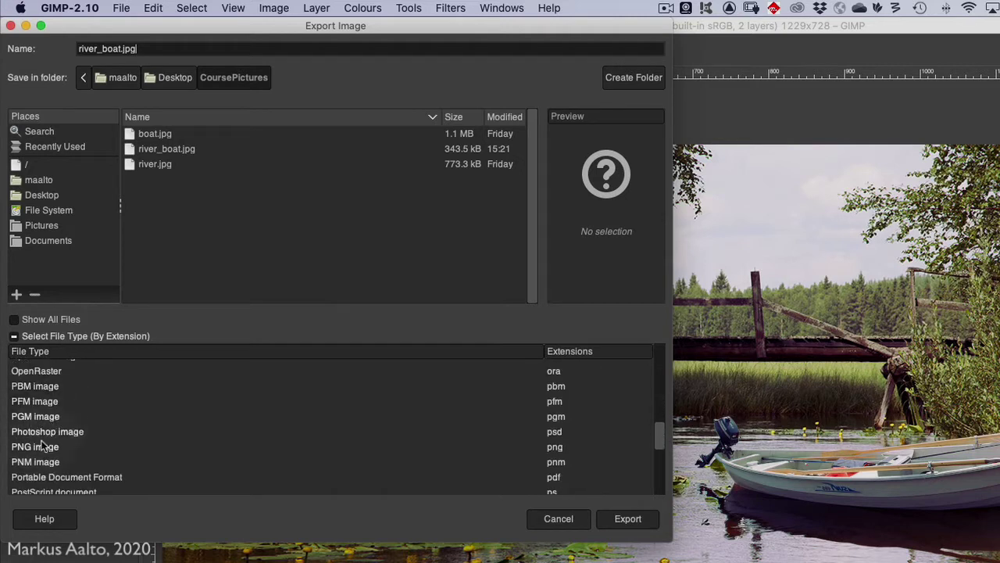
click(39, 446)
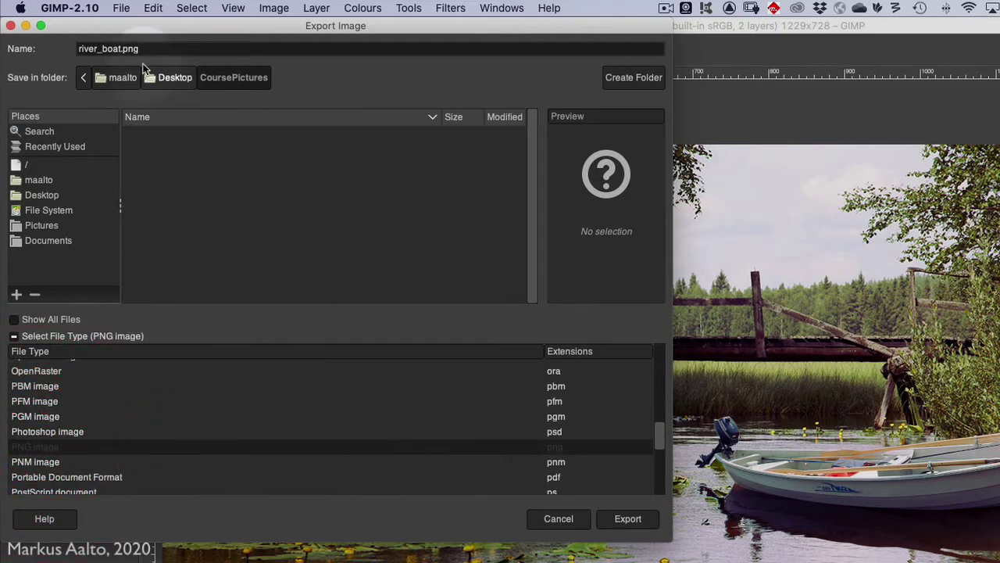
click(155, 49)
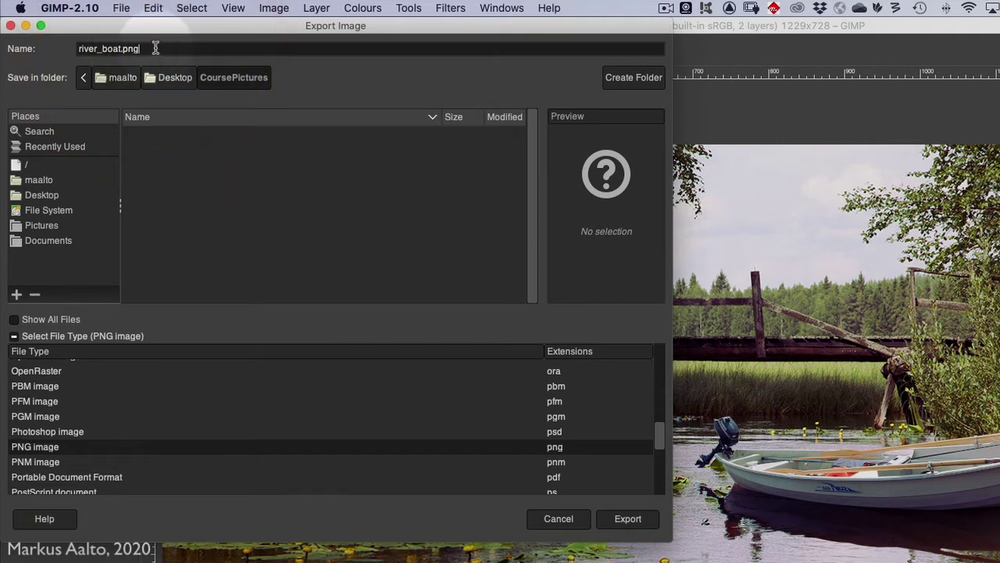
click(125, 49)
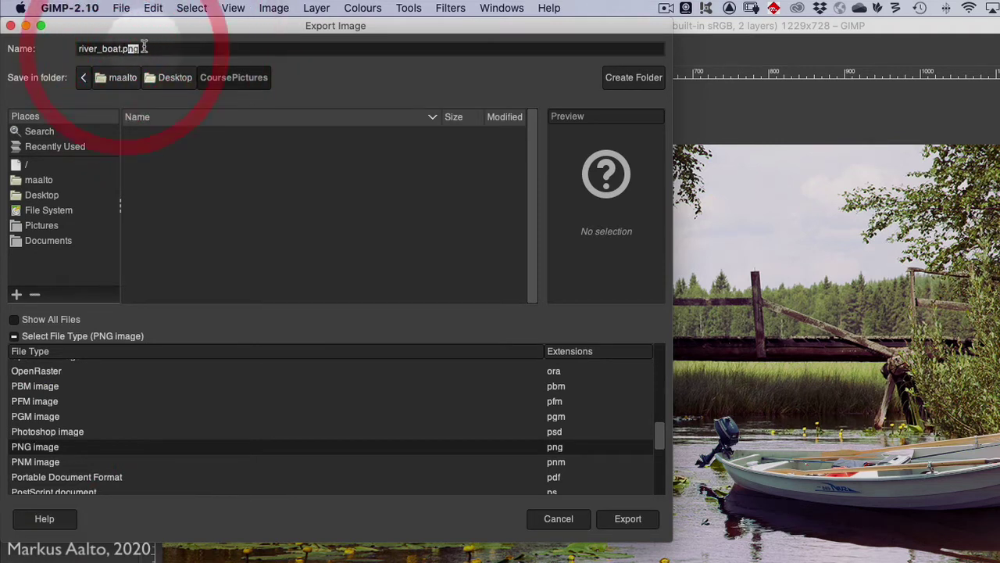
click(149, 48)
scroll(29, 407, up, 3)
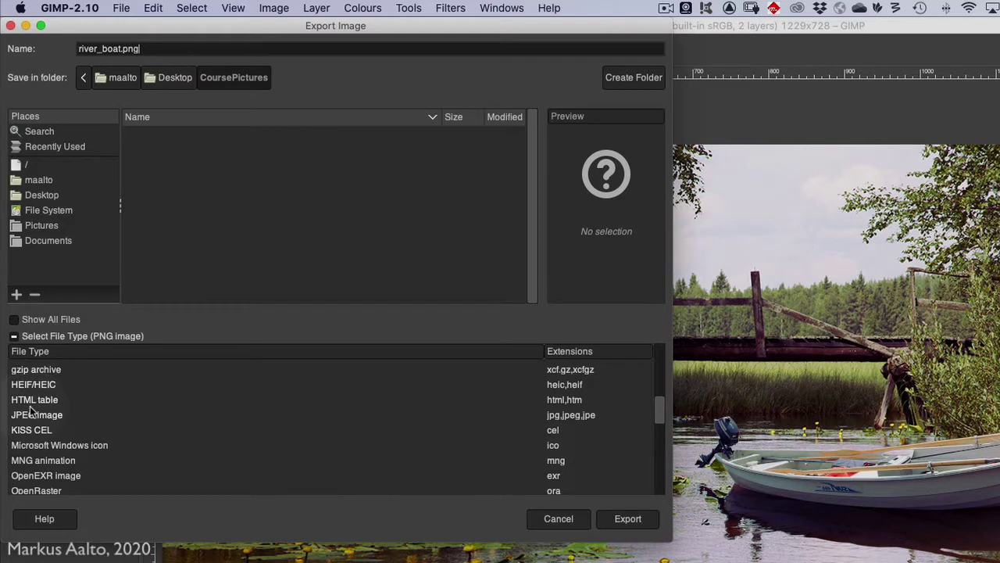
click(30, 415)
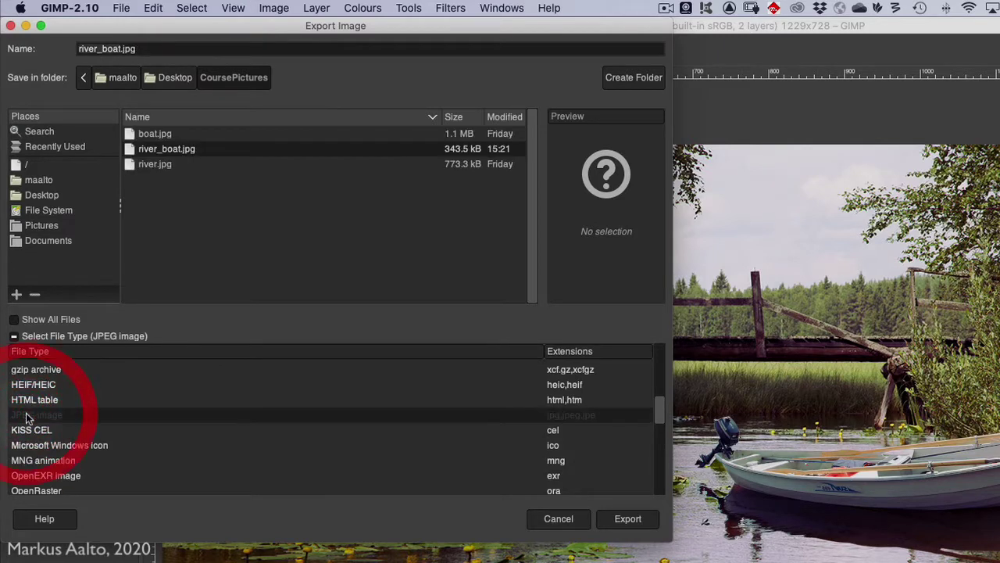
click(624, 521)
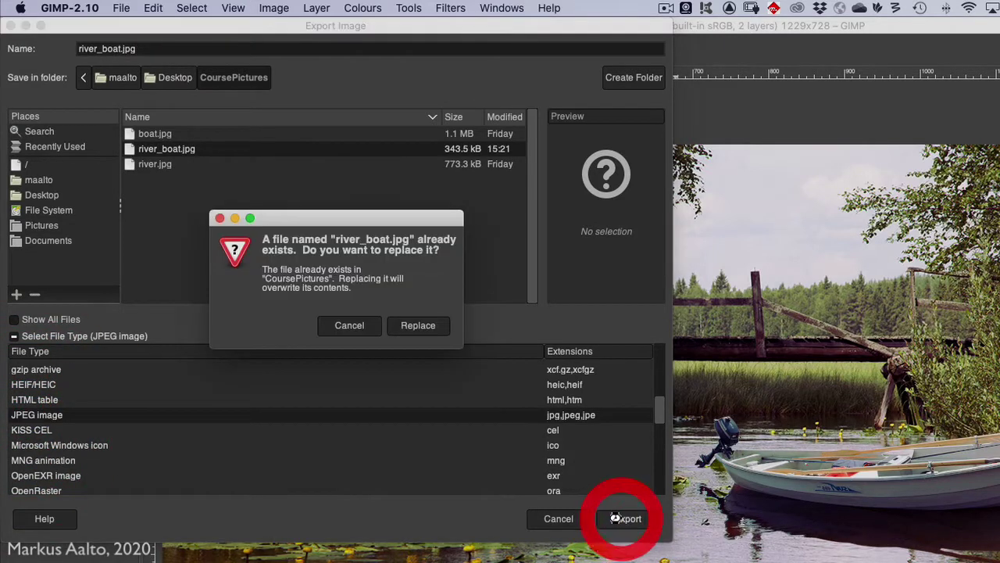
Replace the existing river_boat.jpg and export the composite at JPEG quality 80
click(418, 326)
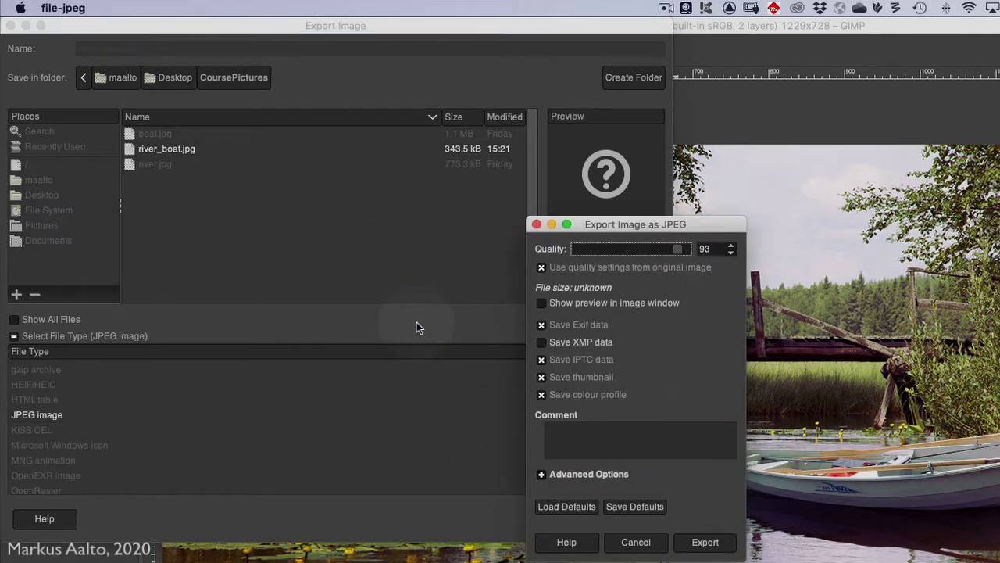
mouse_move(678, 249)
mouse_down()
mouse_move(666, 252)
mouse_move(676, 253)
mouse_up()
click(666, 252)
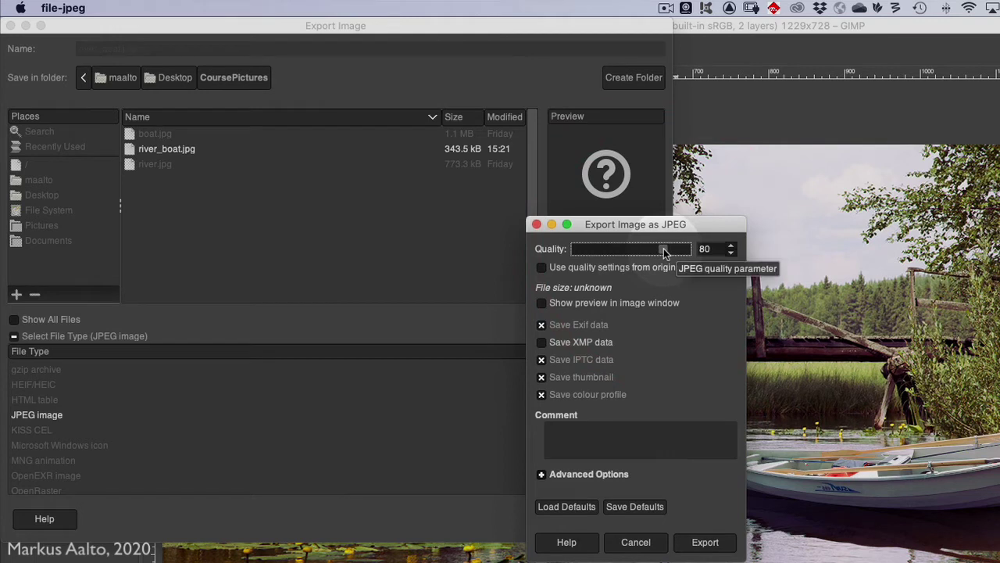
drag(666, 253, 677, 253)
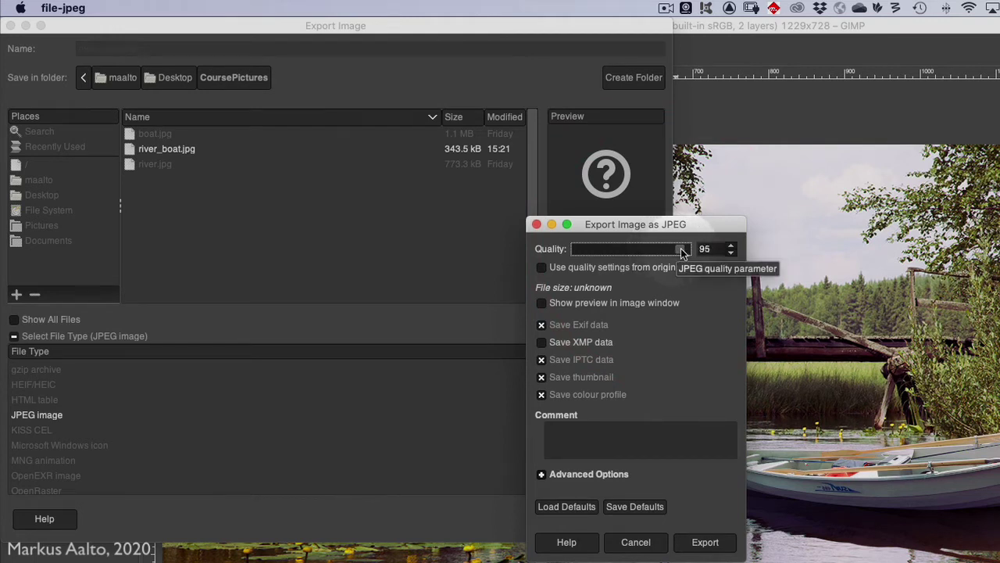
click(677, 253)
mouse_move(677, 252)
mouse_down()
mouse_move(595, 250)
mouse_move(666, 252)
mouse_up()
click(594, 251)
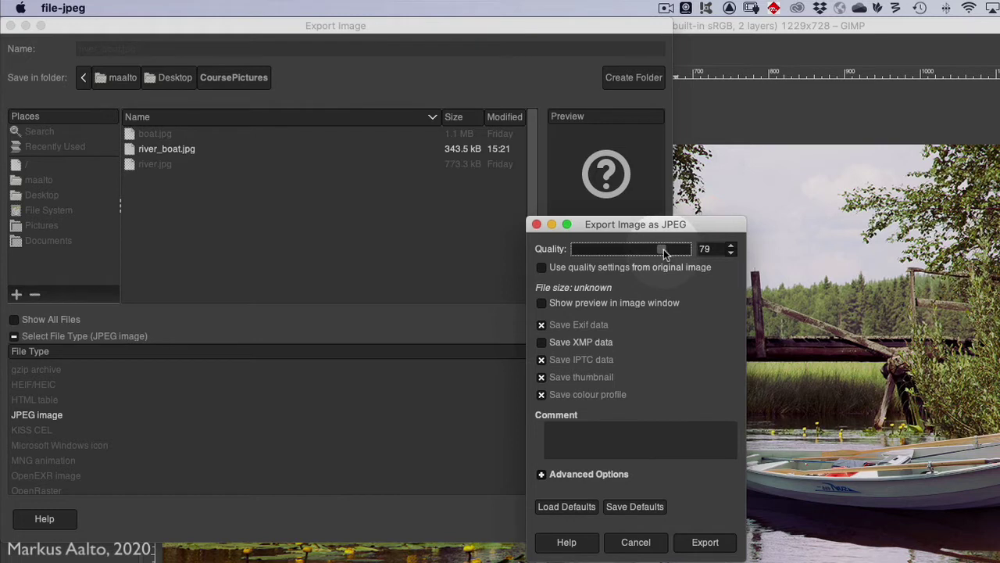
click(665, 252)
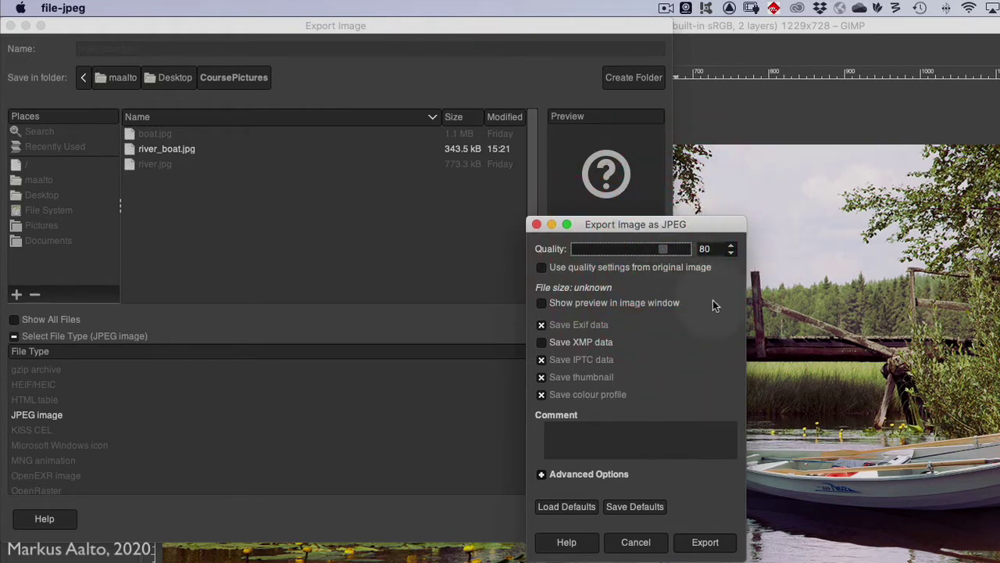
click(705, 543)
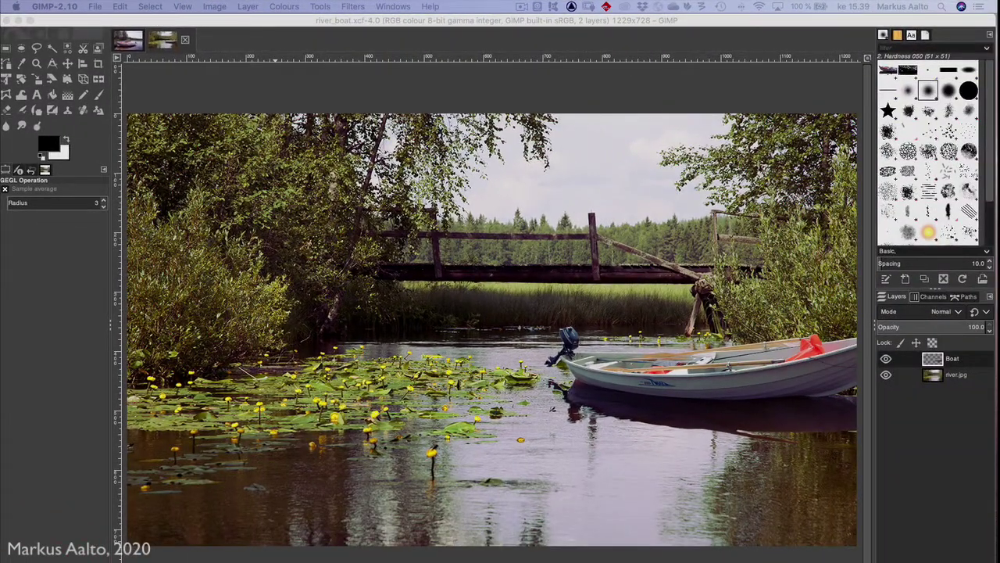
Check river_boat.xcf and river_boat.jpg in CoursePictures, then open river_boat.jpg in Preview
key(super+Tab)
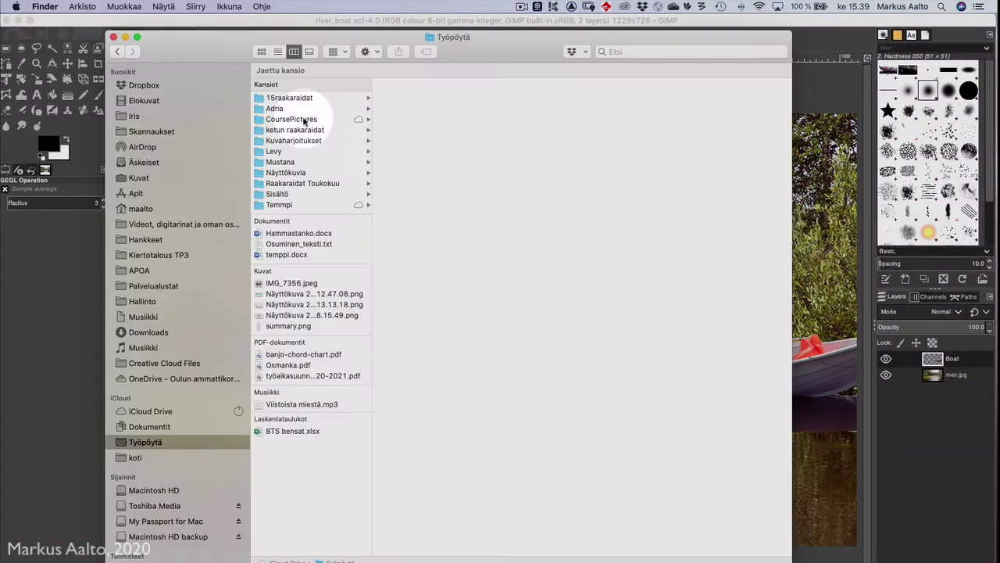
click(316, 119)
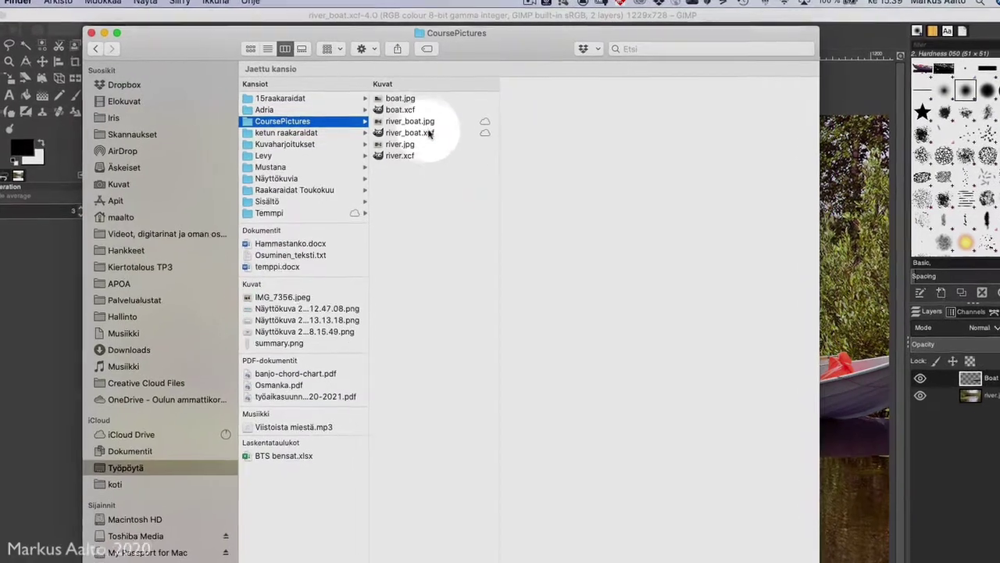
click(391, 141)
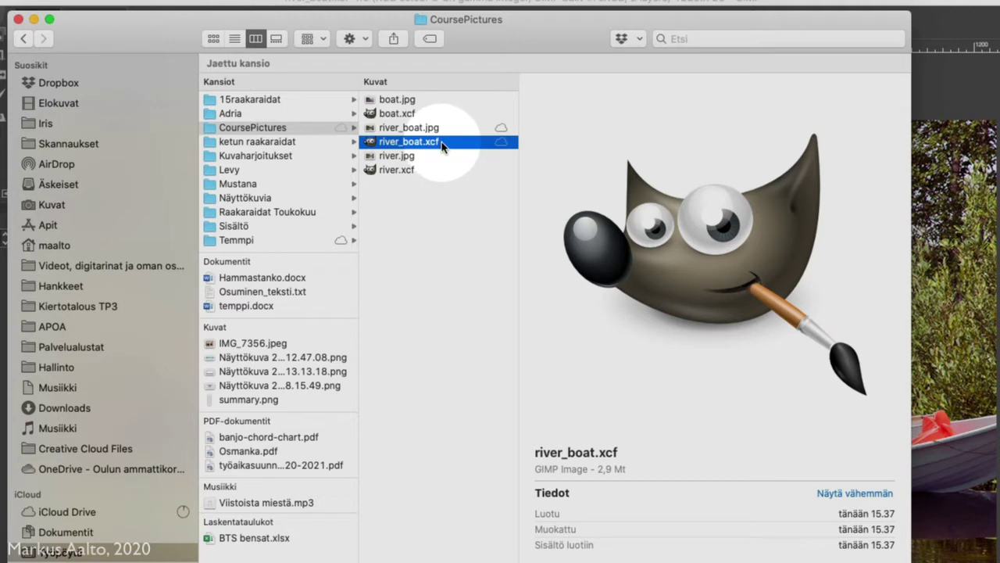
click(366, 129)
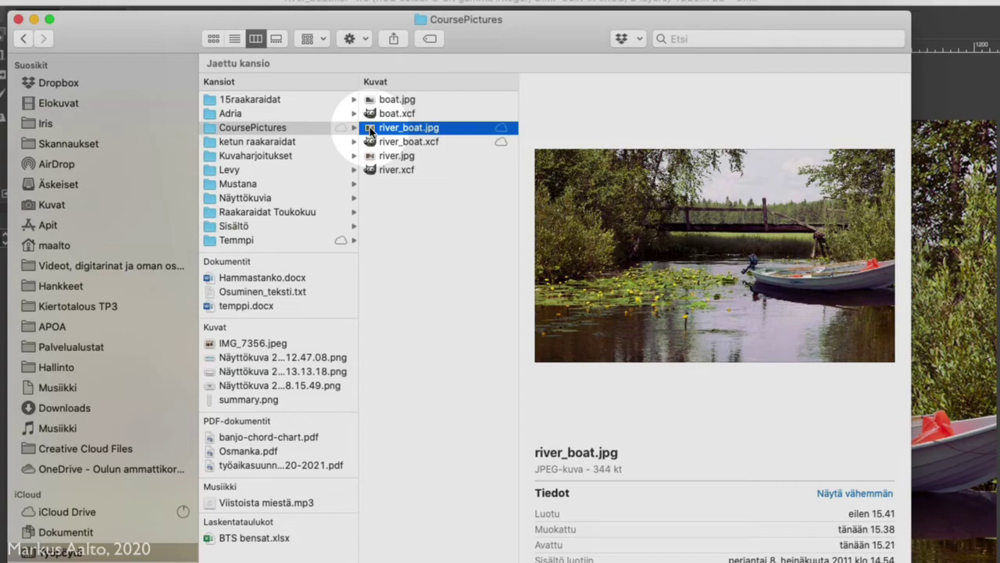
double_click(370, 133)
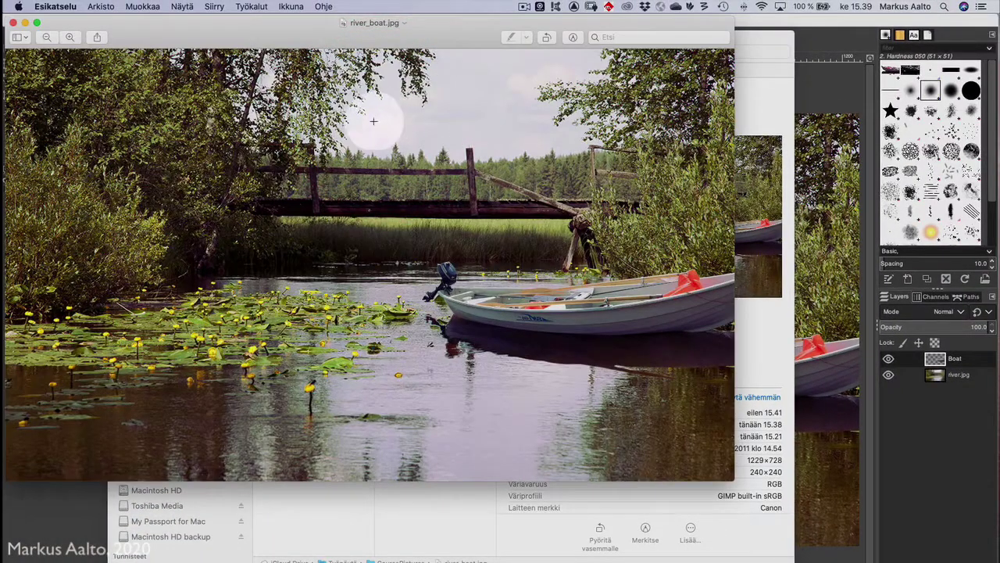
Move the river_boat.jpg Preview window aside and close it
drag(217, 27, 303, 54)
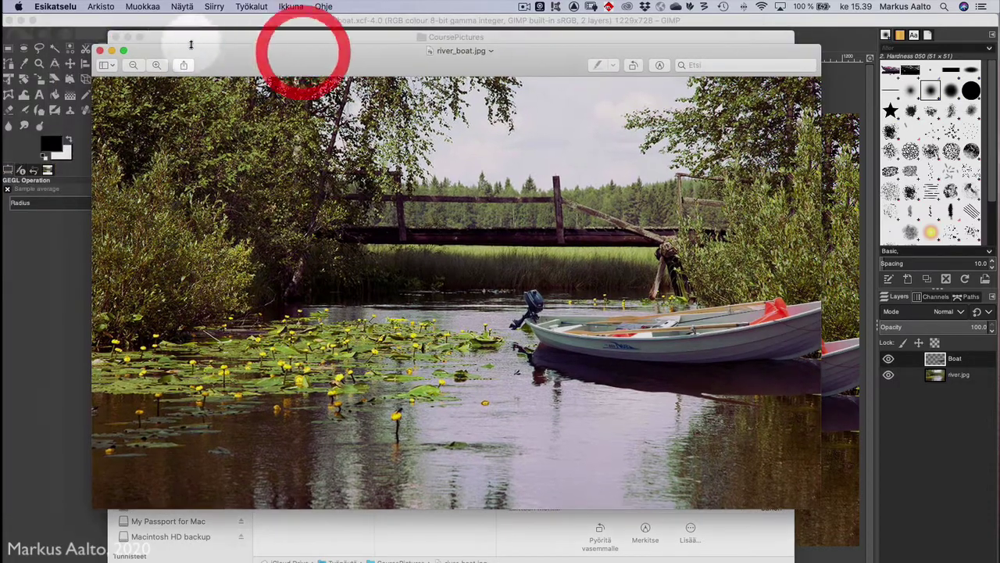
click(100, 51)
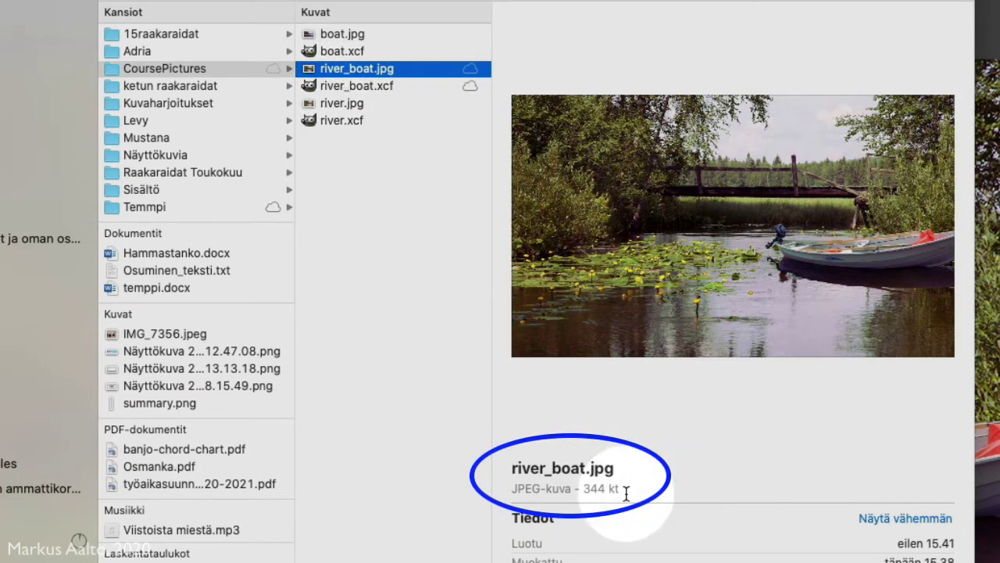
Compare river_boat.jpg at 344 KB with river_boat.xcf at 2.9 MB, then close Finder
drag(621, 491, 582, 491)
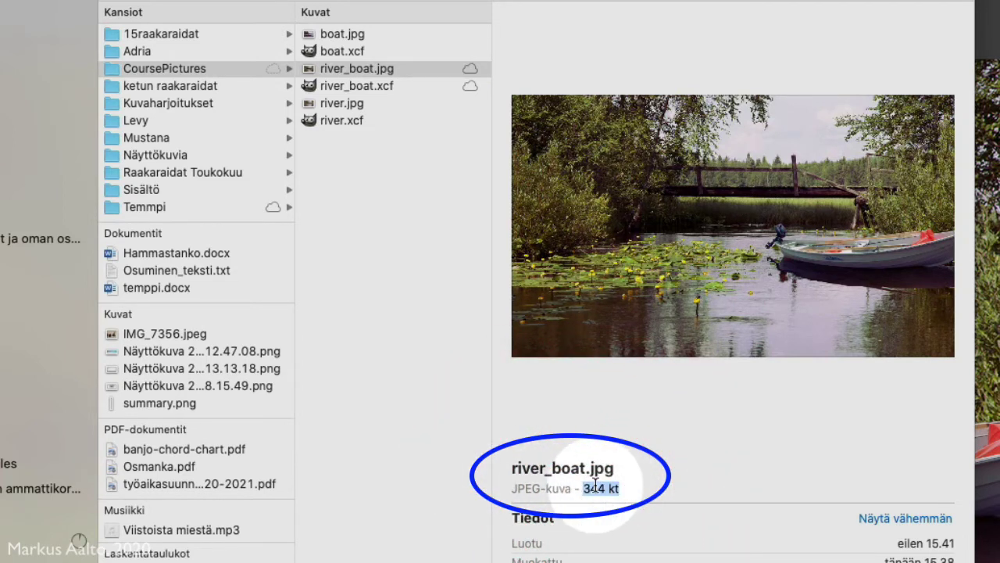
click(371, 87)
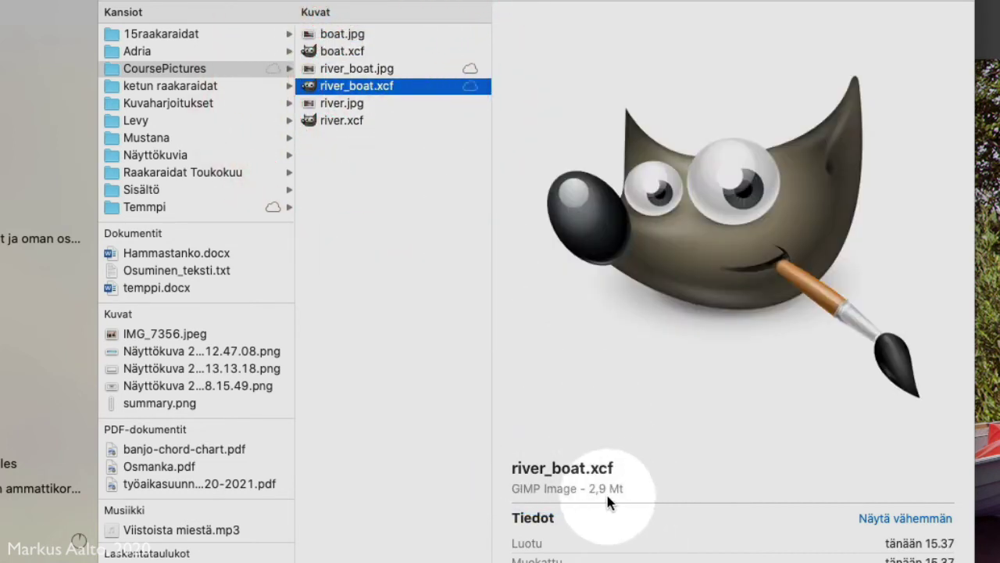
double_click(595, 489)
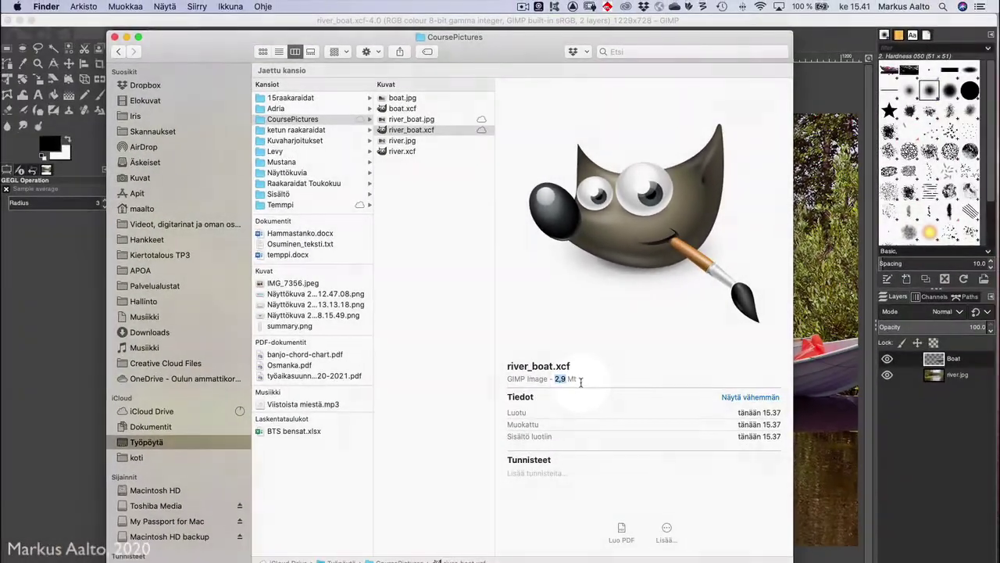
click(115, 38)
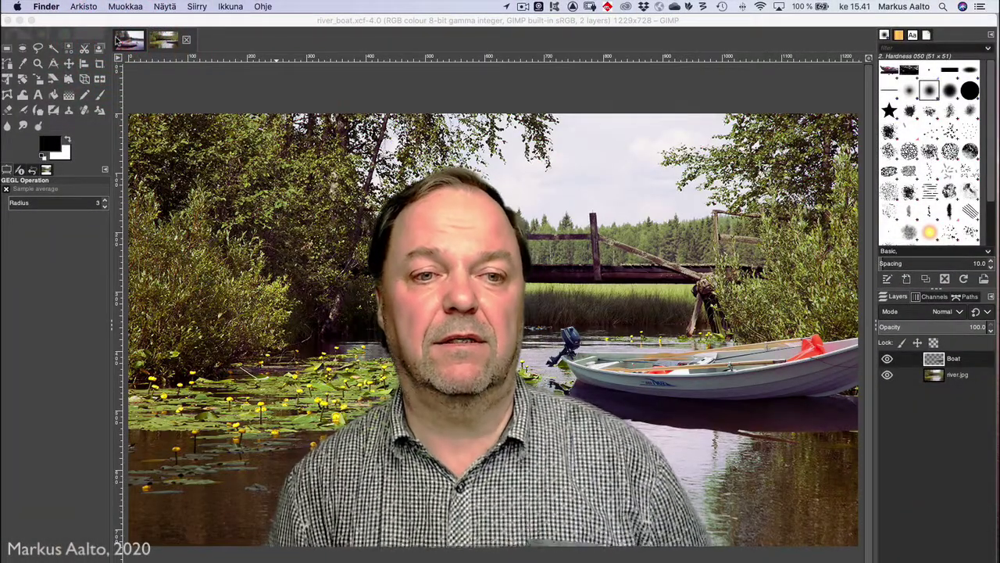